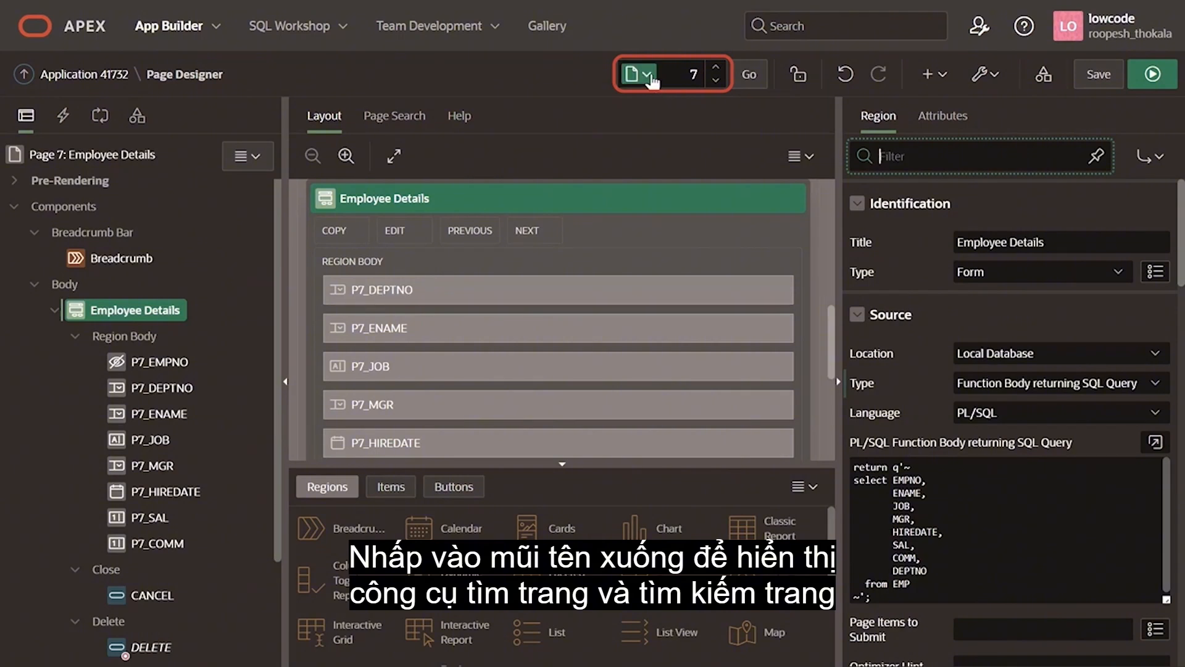
# Step: Open the Page Finder to view the application's pages and close it without choosing another page
pyautogui.click(649, 75)
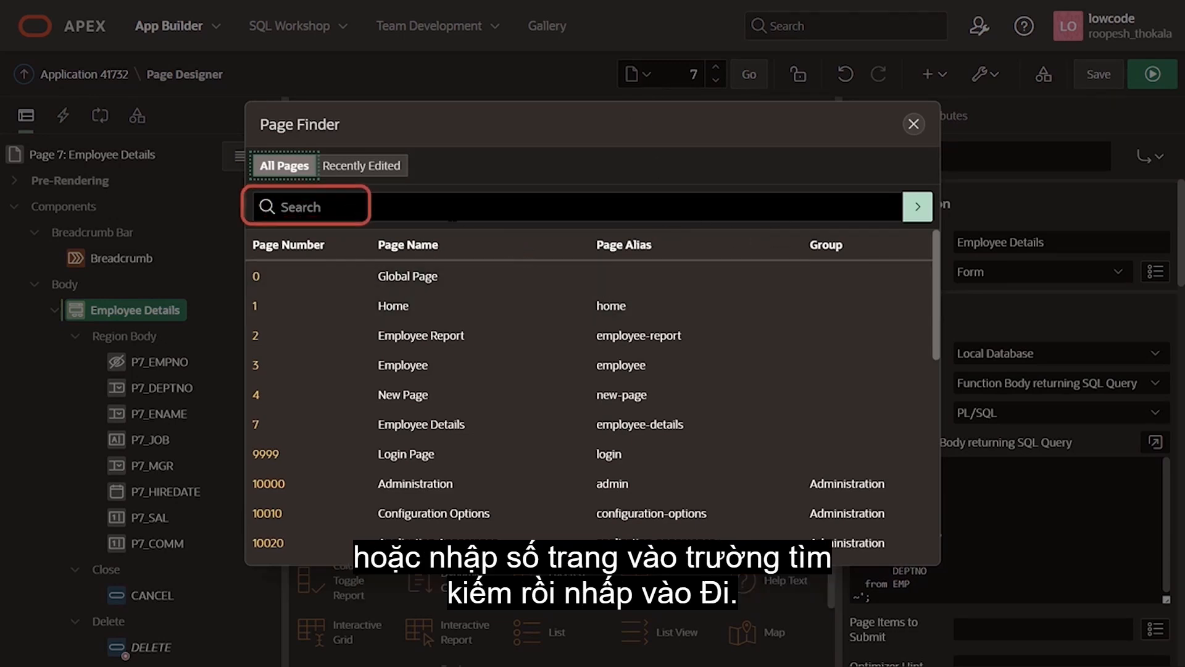
pyautogui.click(453, 213)
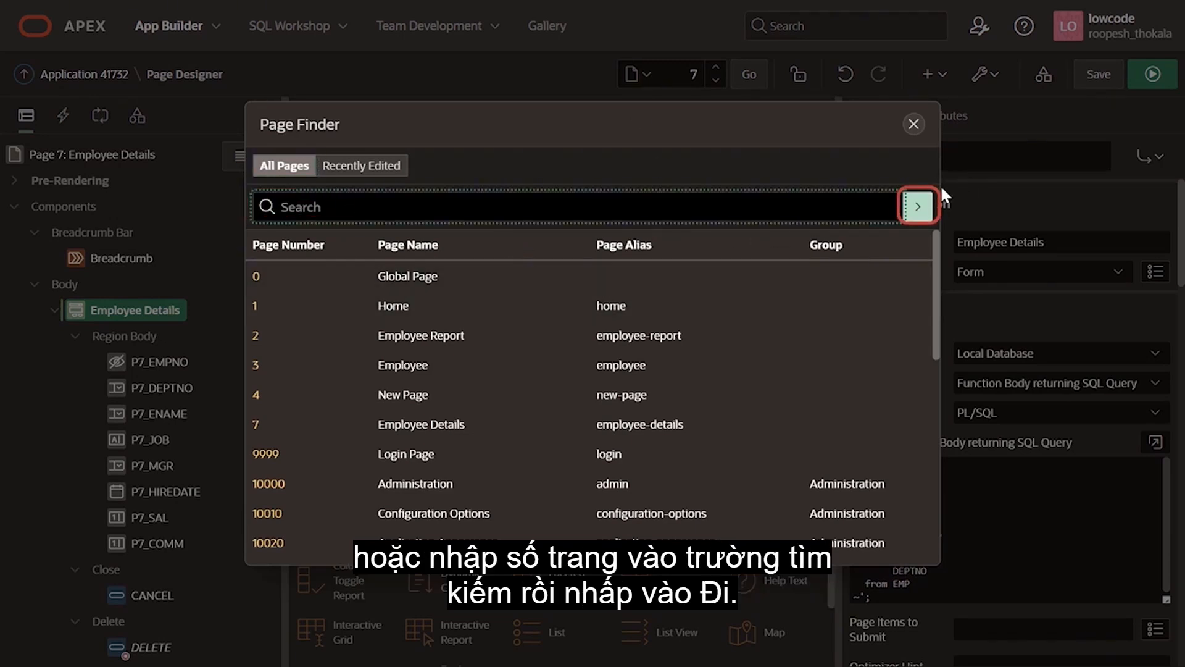
pyautogui.click(914, 126)
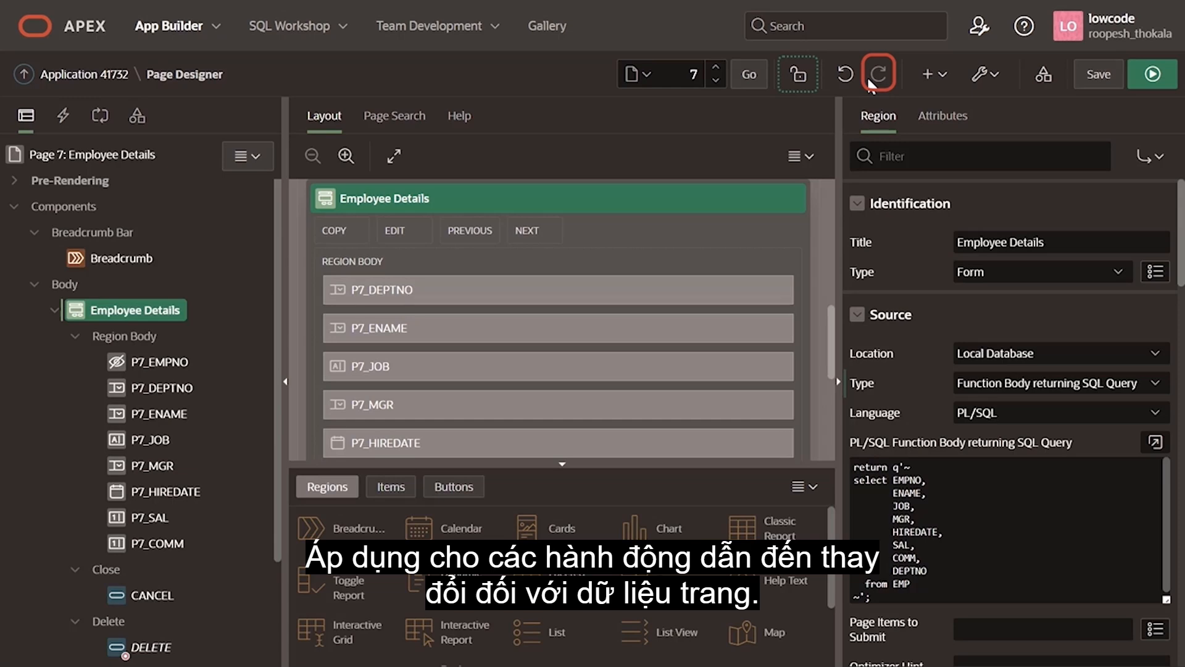
# Step: Review the page creation options and the page utilities, including the Show and Layout choices, without choosing any
pyautogui.click(933, 74)
pyautogui.click(935, 75)
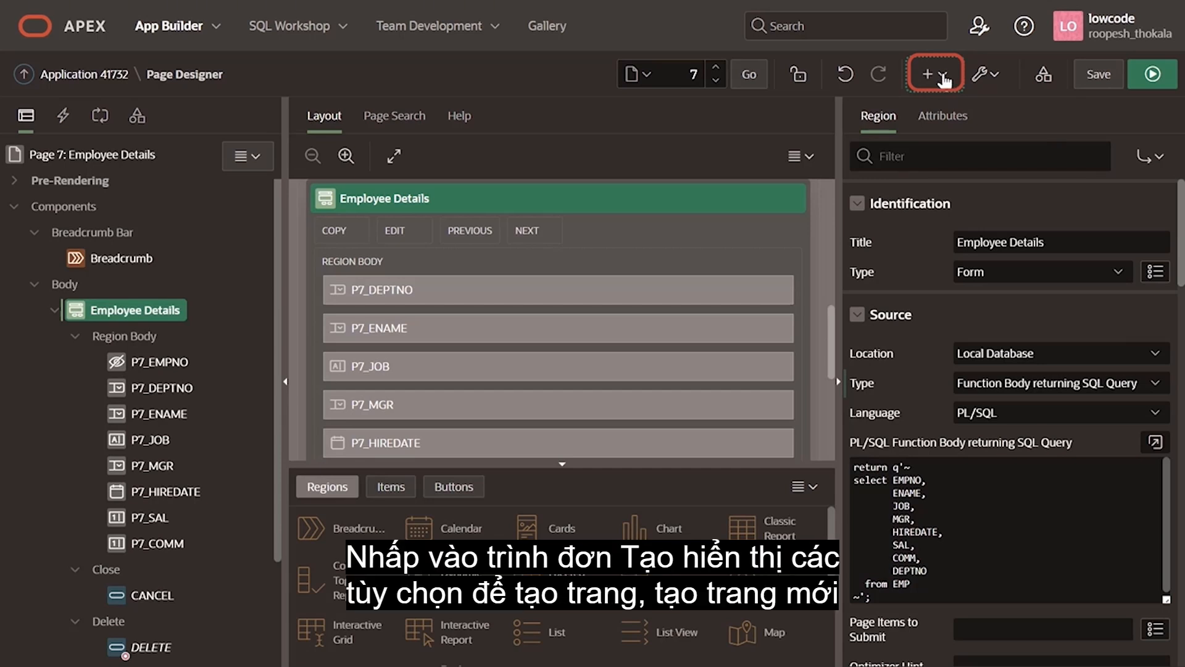
pyautogui.click(945, 75)
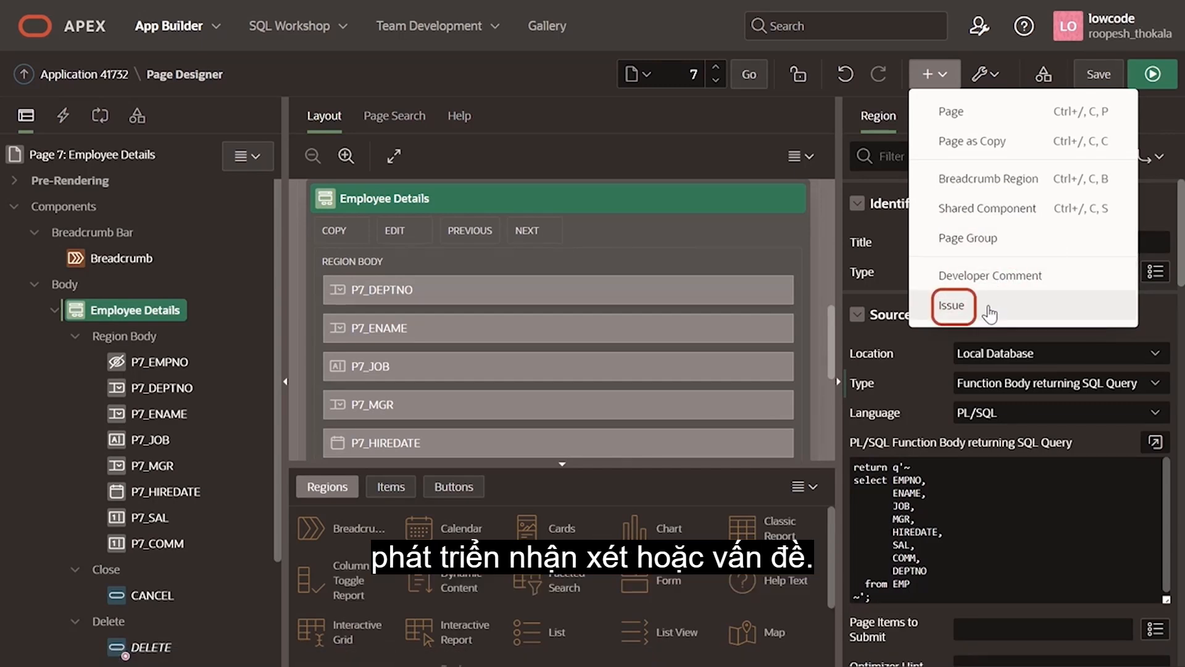
pyautogui.click(995, 75)
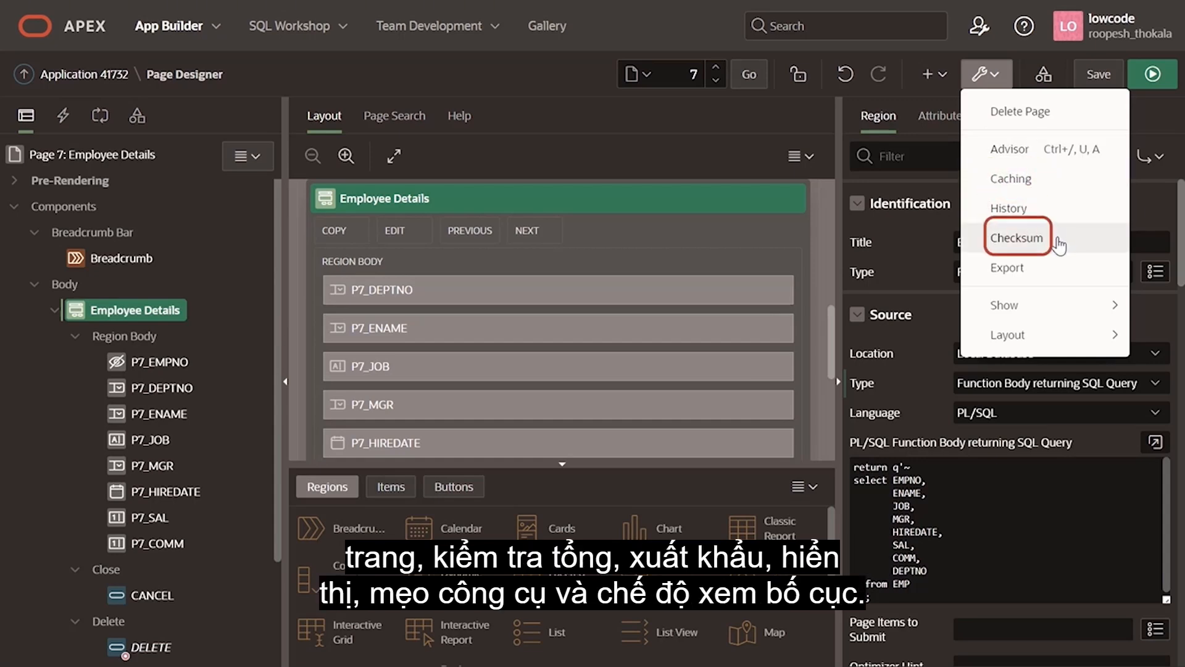
pyautogui.moveTo(1042, 313)
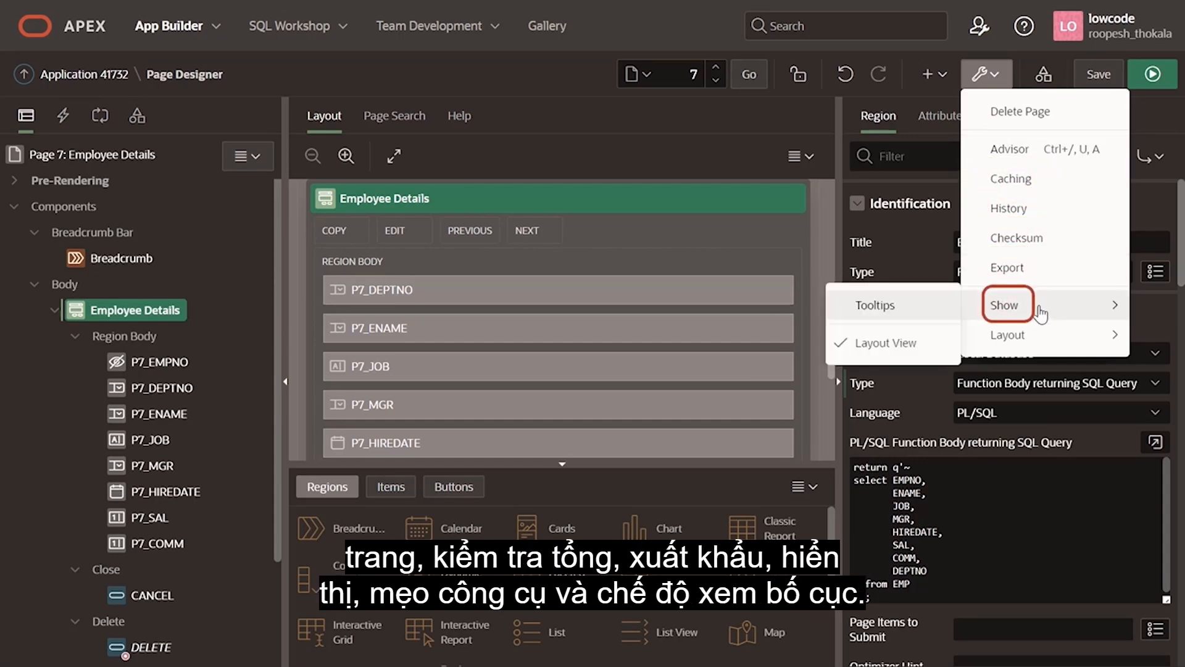
pyautogui.moveTo(1019, 341)
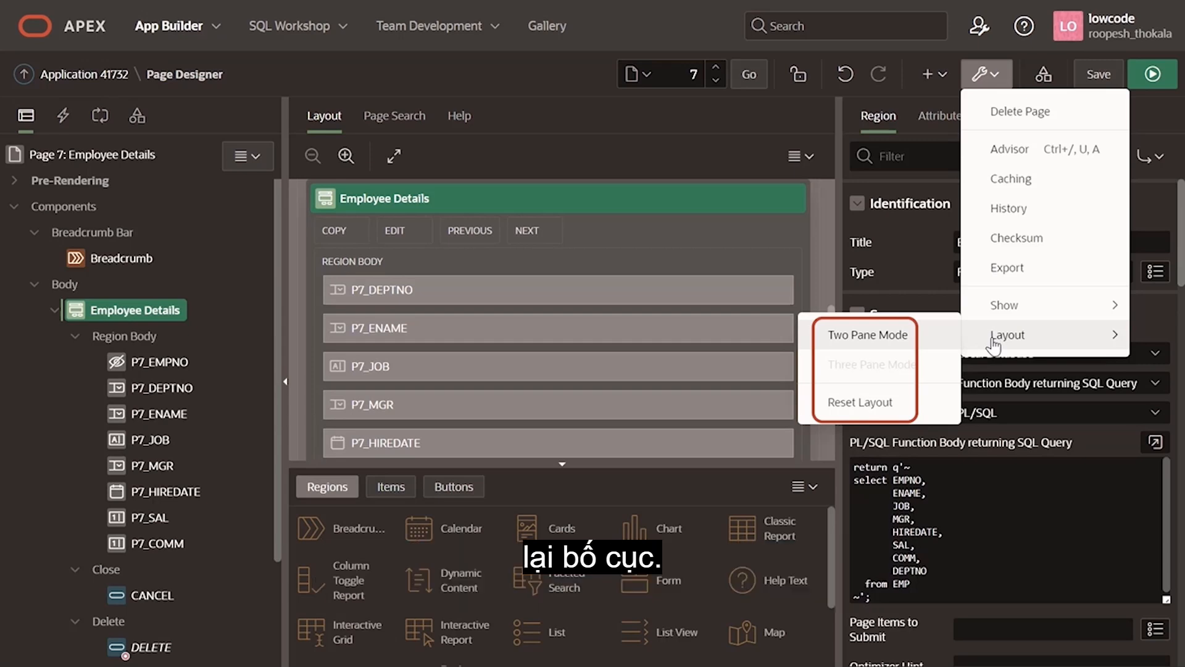
pyautogui.press('Escape')
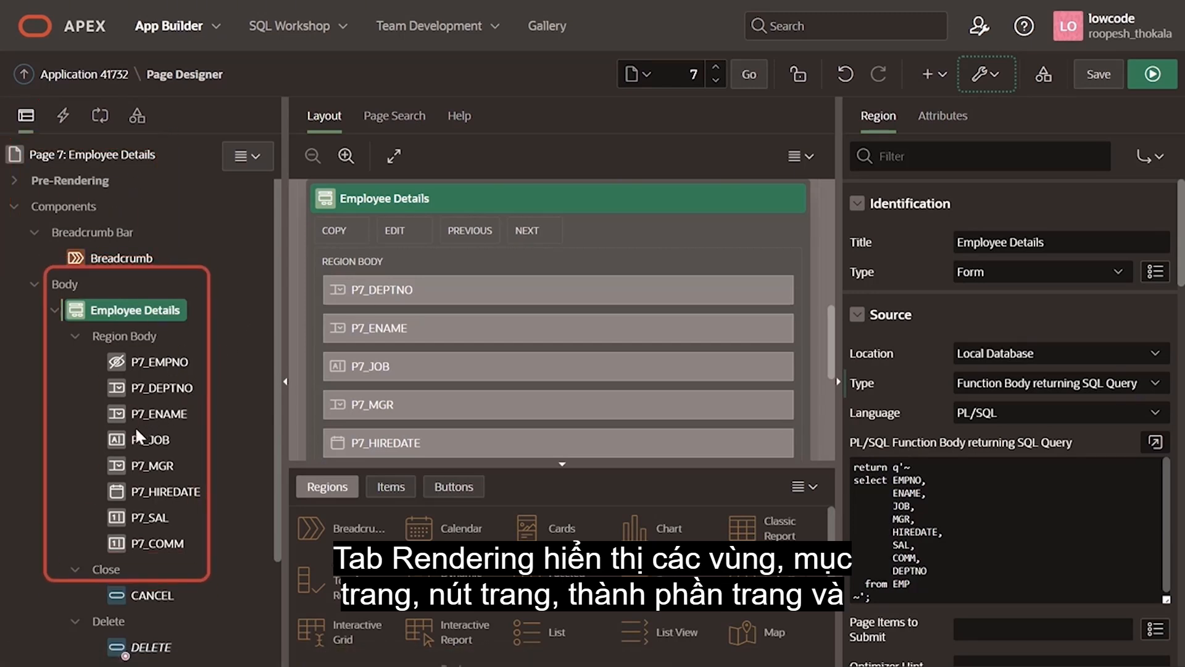
# Step: Examine the Employee Details page's rendering tree, dynamic actions, processing logic and shared components
pyautogui.scroll(-2, 135, 426)
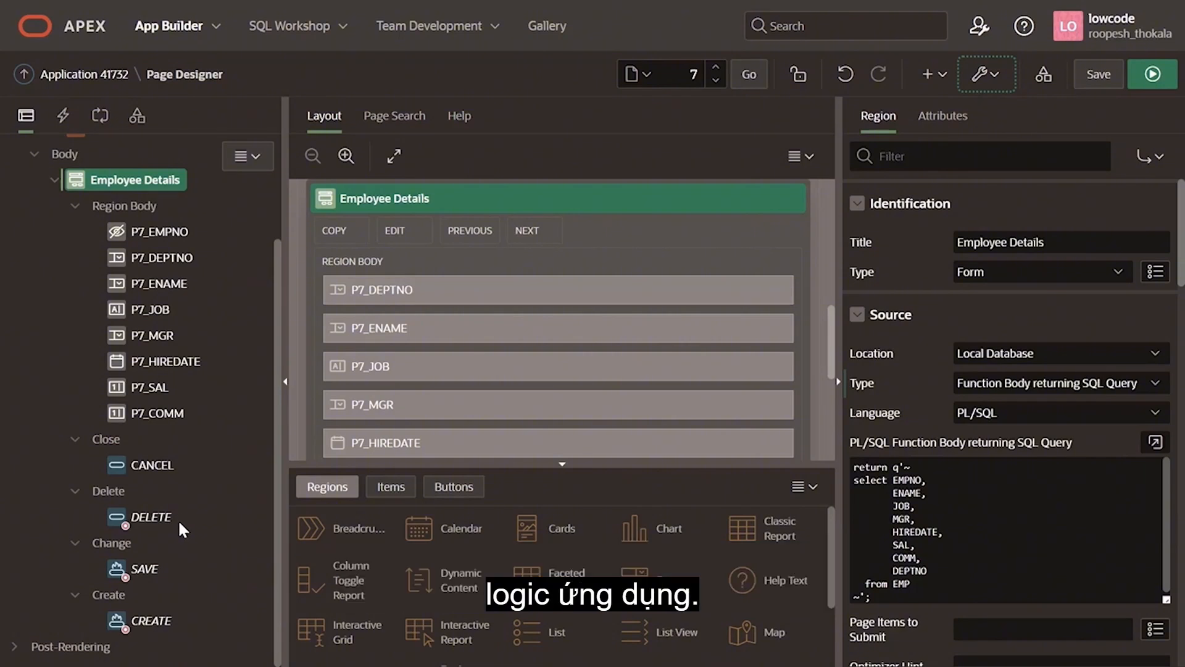
pyautogui.click(63, 116)
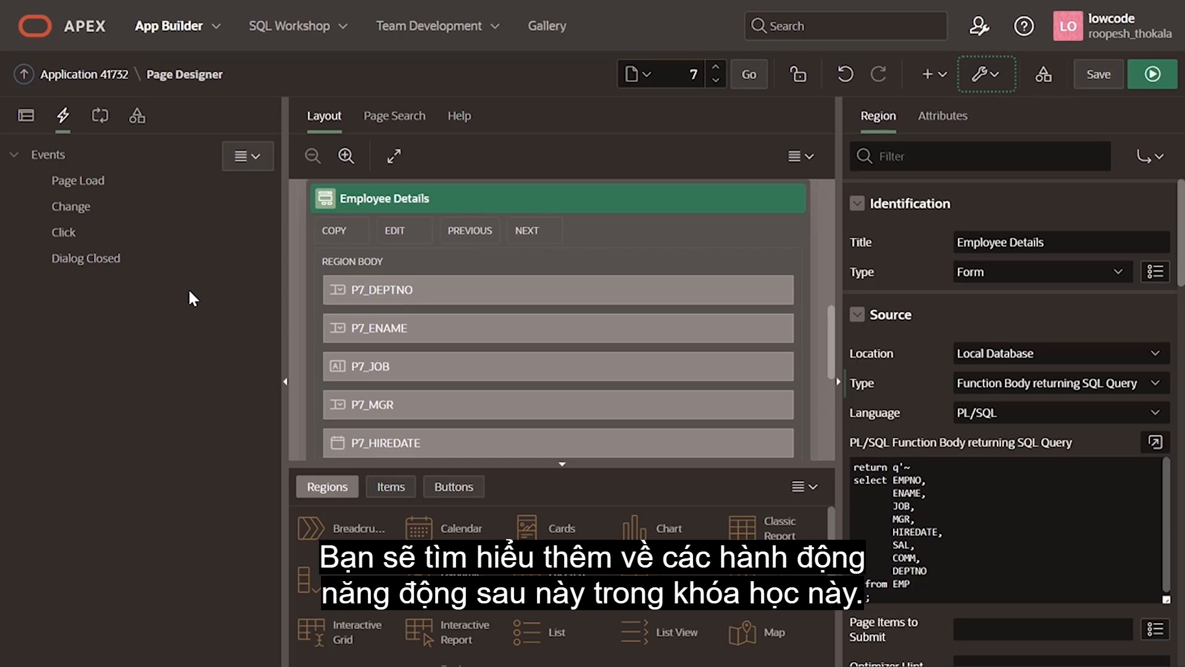
pyautogui.click(100, 116)
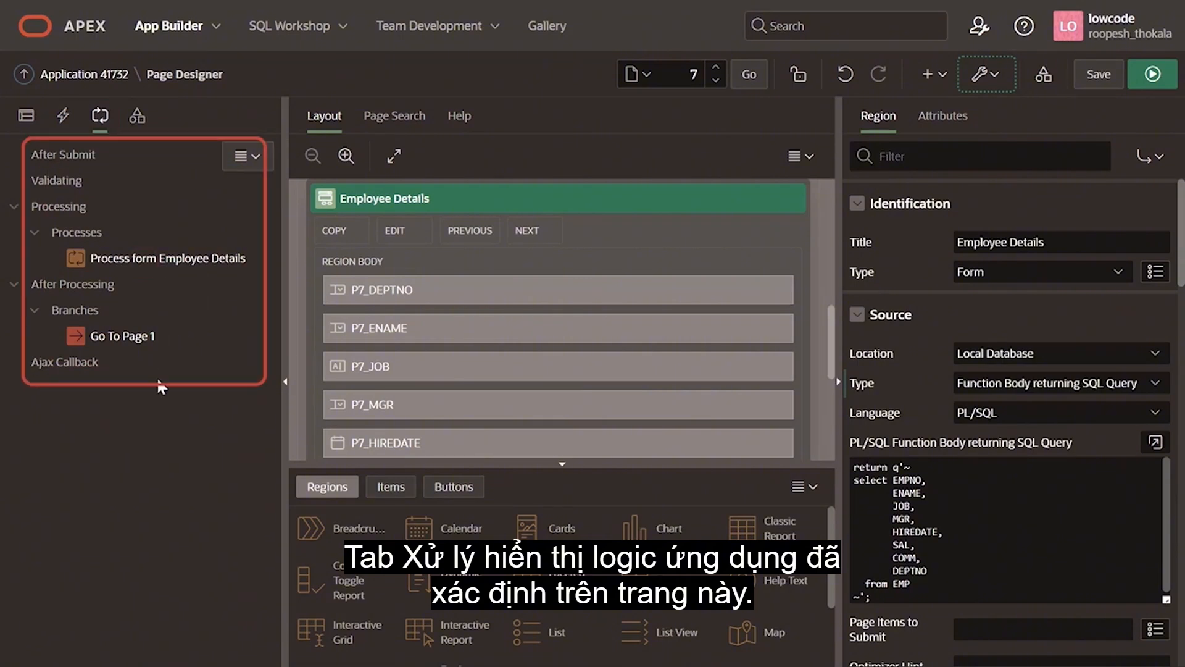
pyautogui.click(137, 116)
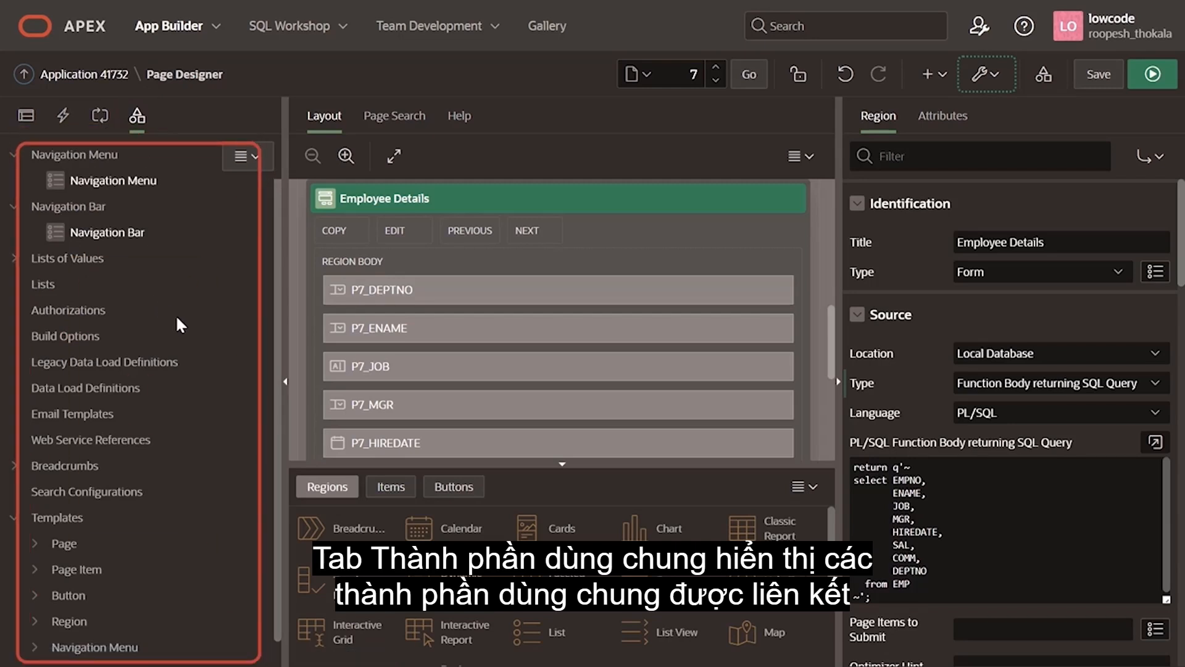
pyautogui.scroll(-1, 191, 362)
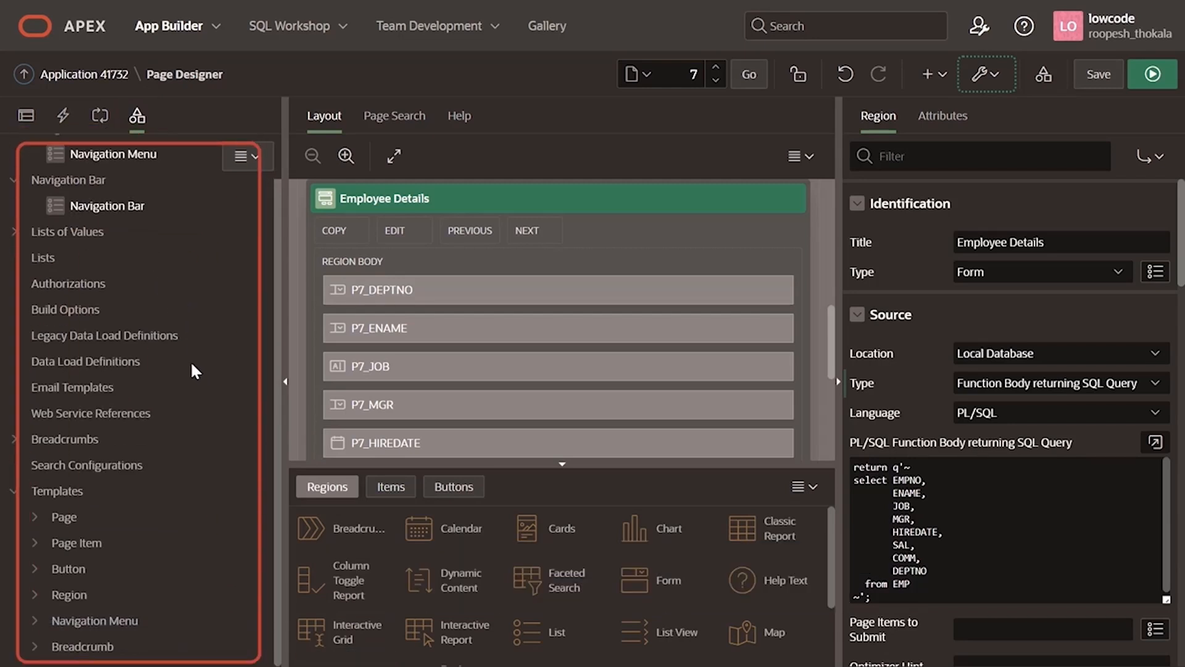
pyautogui.scroll(1, 192, 361)
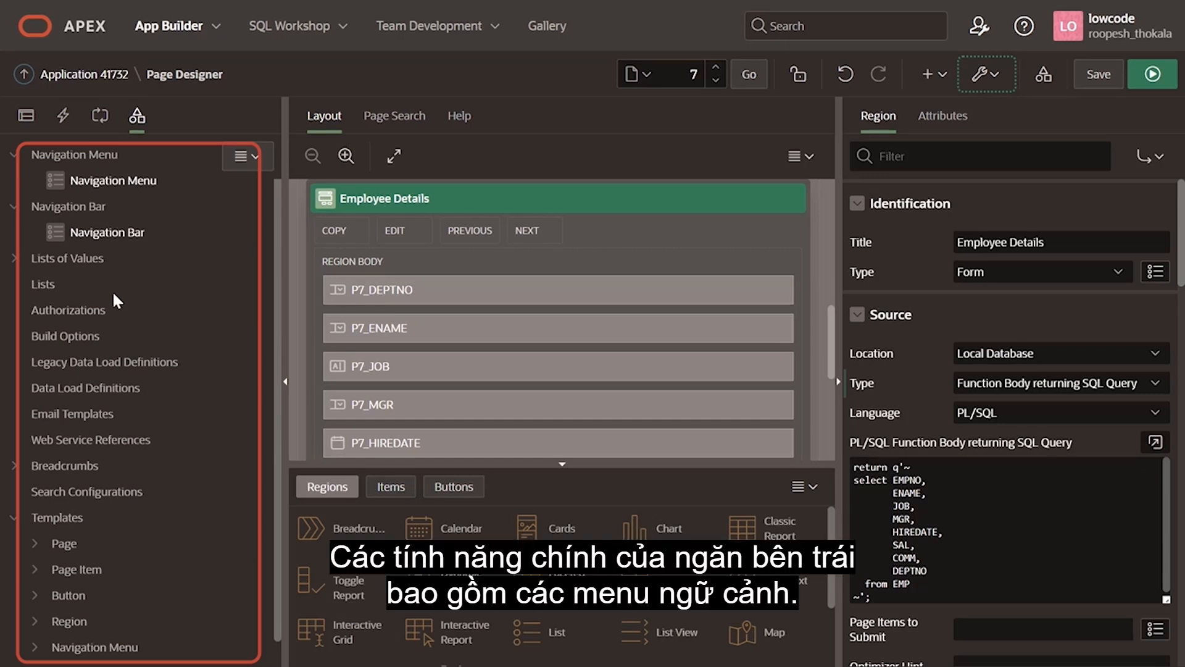
# Step: Return to the rendering tree and display the context actions available for the Employee Details region
pyautogui.click(25, 115)
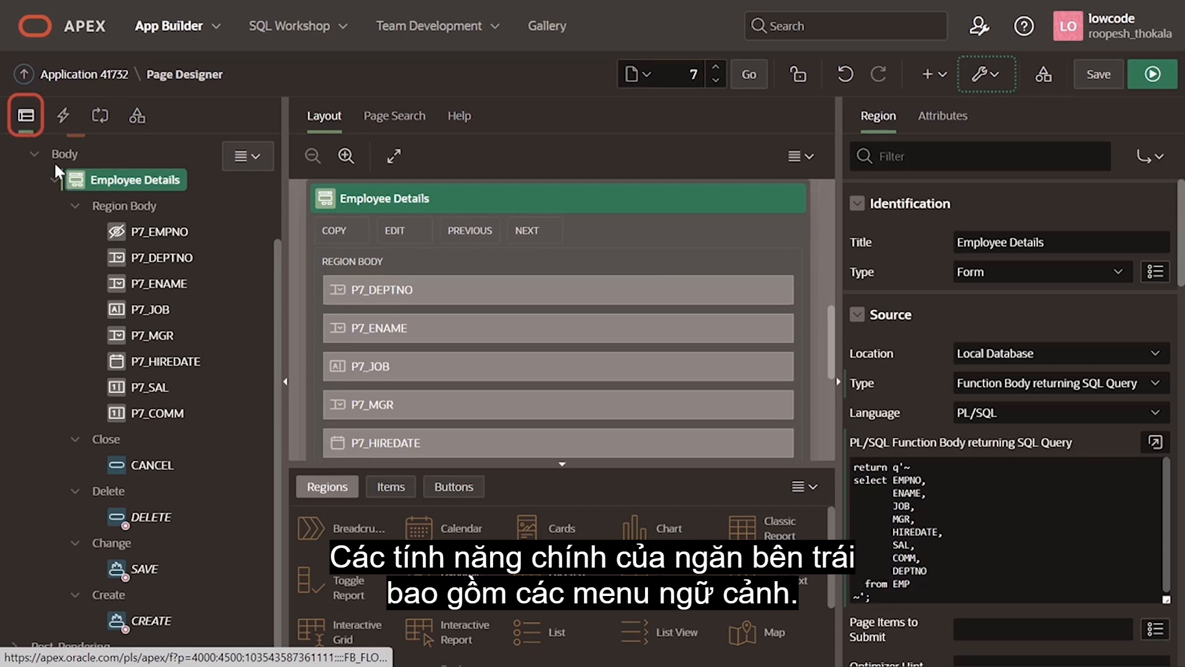
pyautogui.rightClick(151, 186)
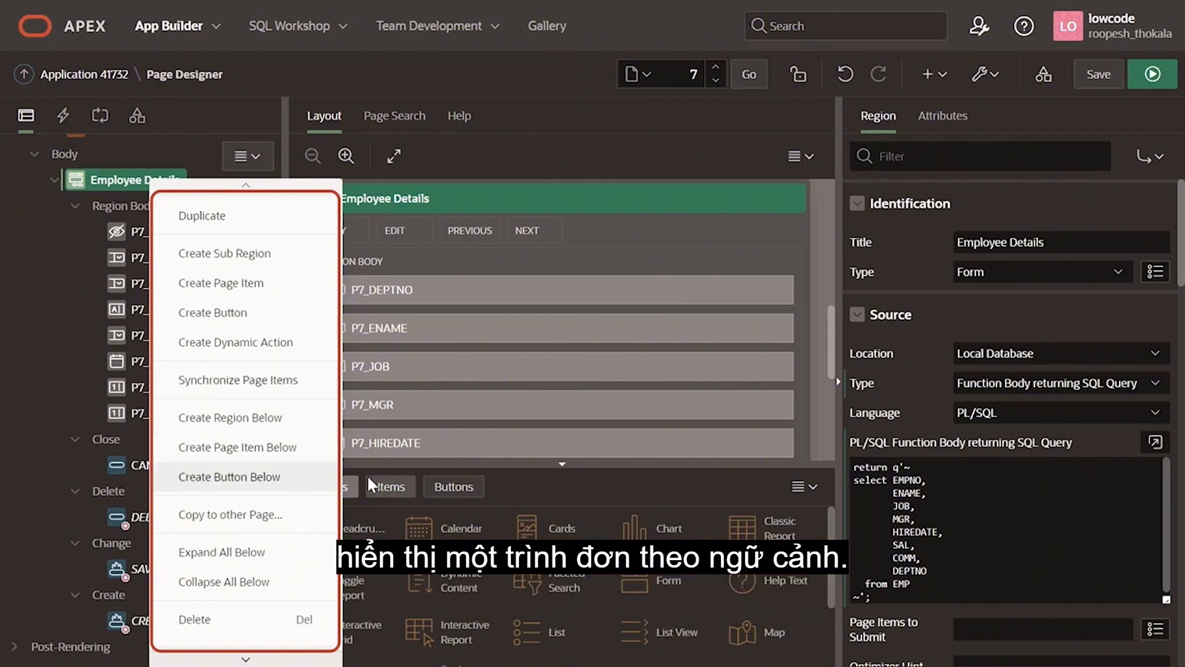
# Step: View the DELETE button's properties, and select P7_ENAME and P7_JOB together to view their common properties
pyautogui.click(28, 509)
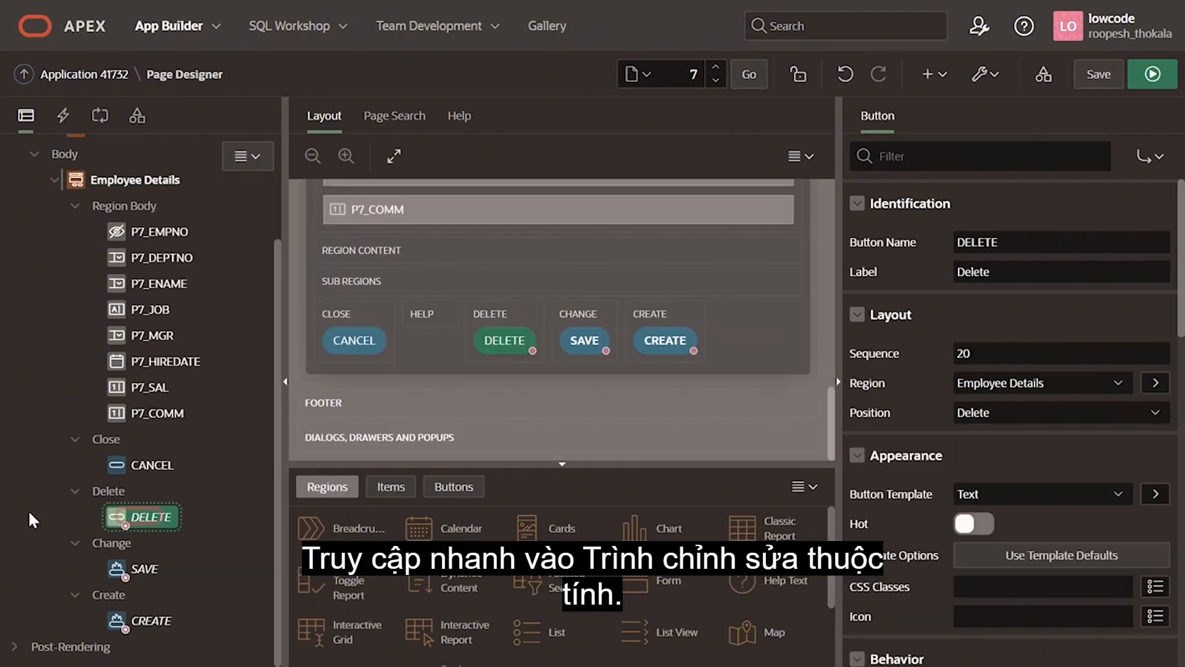
pyautogui.click(153, 279)
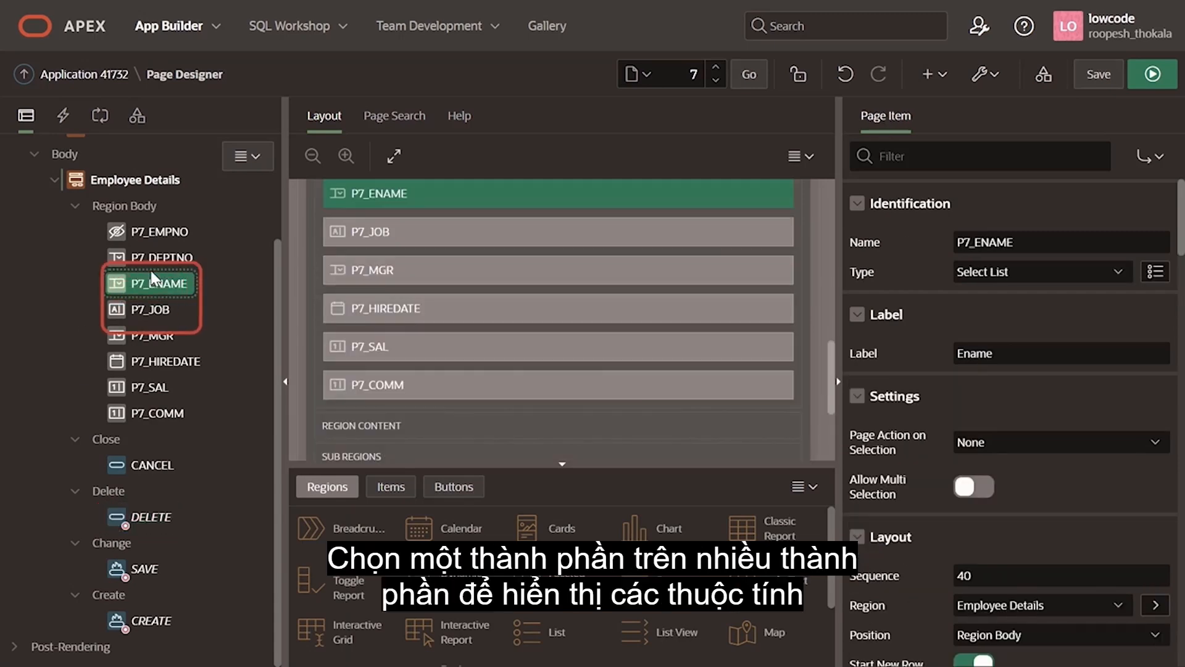
pyautogui.keyDown('ctrl'); pyautogui.click(150, 311); pyautogui.keyUp('ctrl')
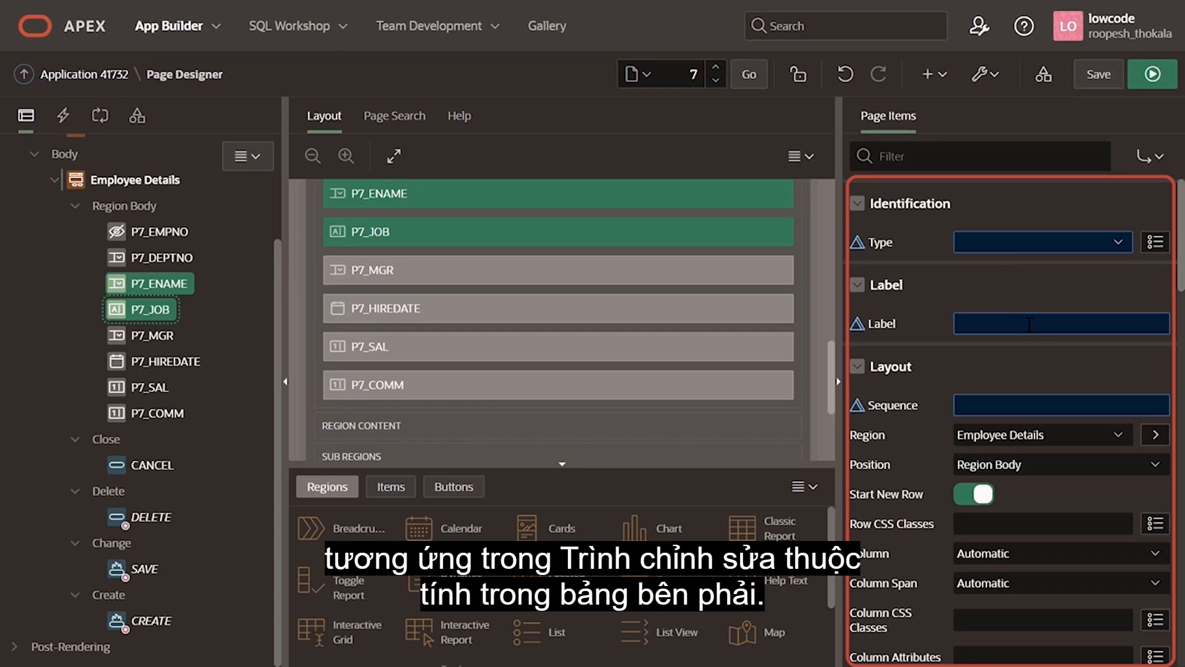
# Step: Move the P7_MGR item above P7_ENAME in the Employee Details region body
pyautogui.click(99, 328)
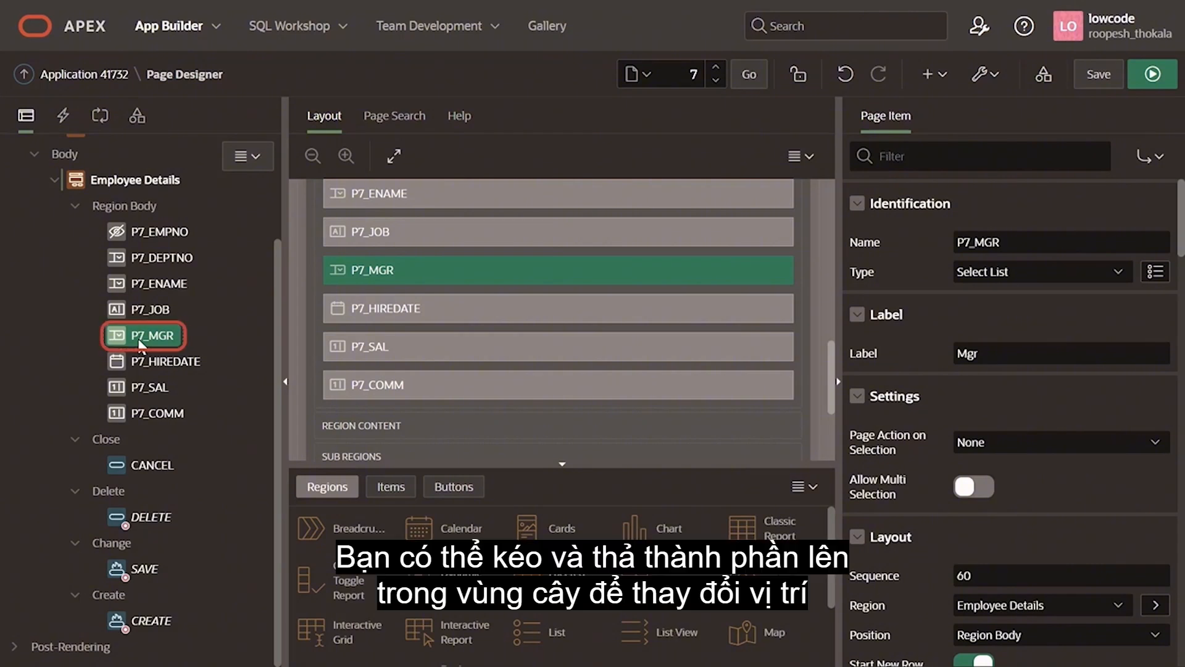
pyautogui.moveTo(159, 341); pyautogui.dragTo(137, 311)
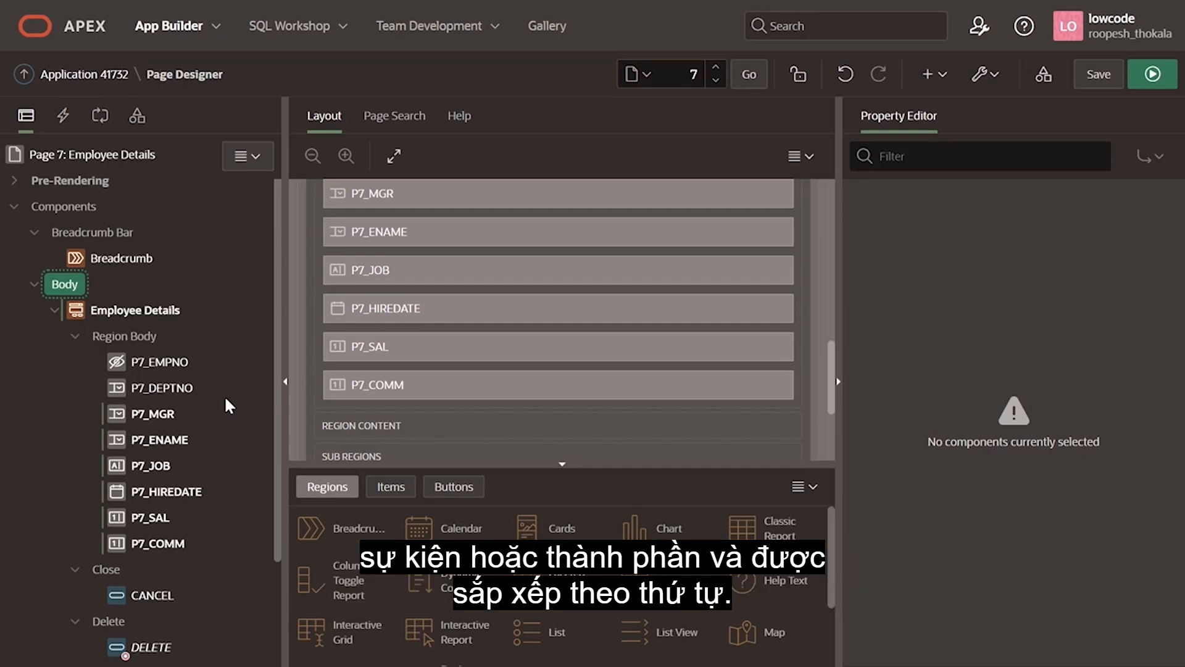
# Step: Examine the page layout from the Employee Details region up to the banner and breadcrumb areas
pyautogui.scroll(5, 434, 352)
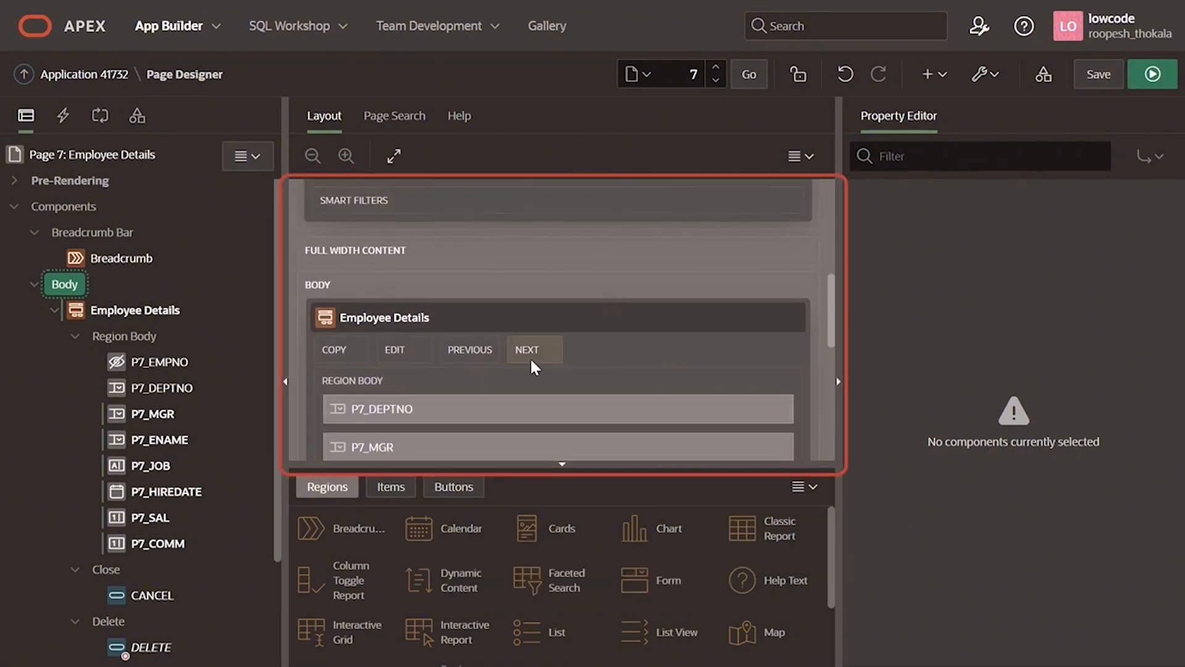
pyautogui.scroll(5, 531, 360)
pyautogui.scroll(2, 530, 361)
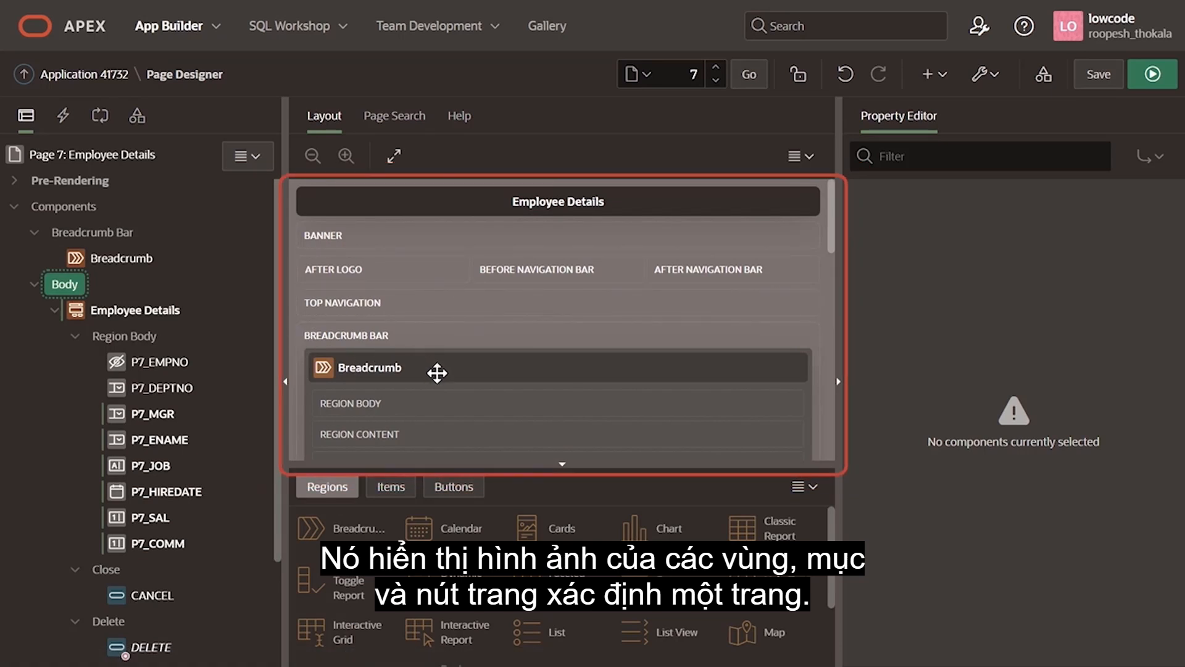
pyautogui.scroll(-1, 437, 372)
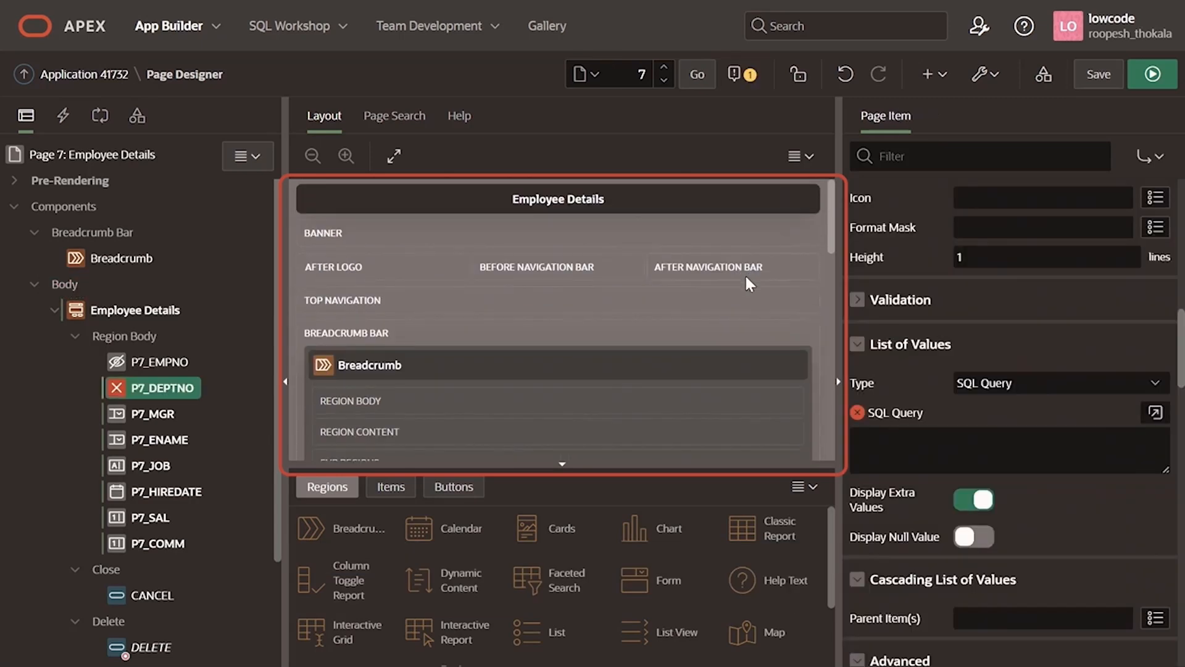
pyautogui.scroll(-3, 746, 281)
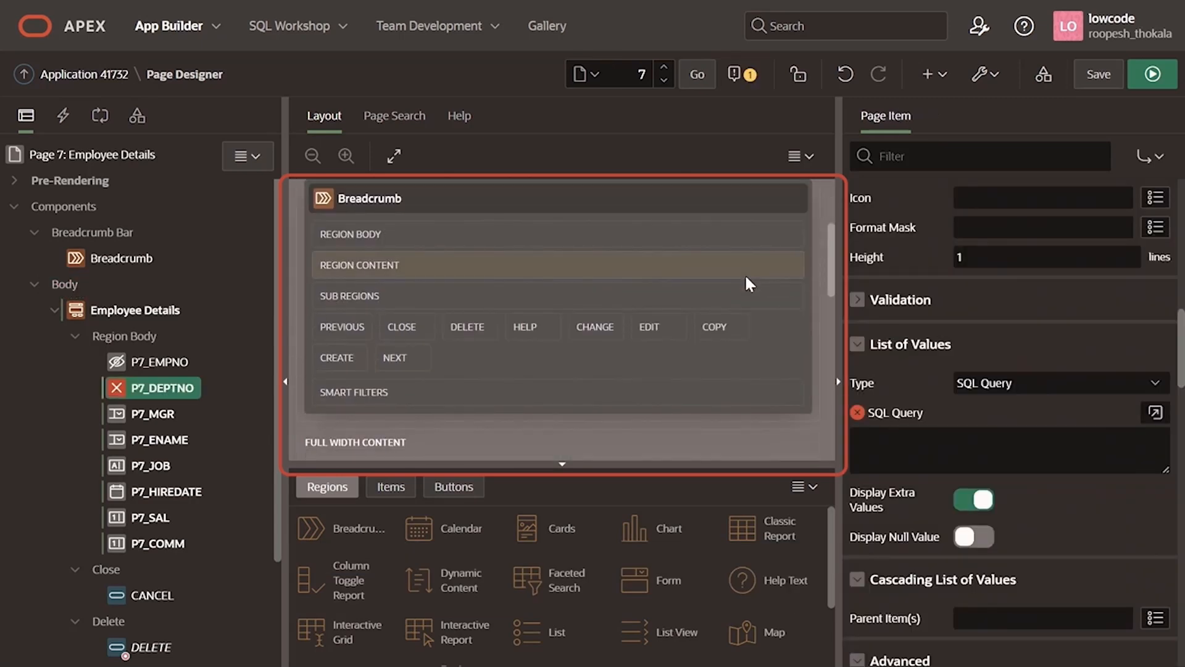
# Step: From the page's messages, set P7_DEPTNO's List of Values SQL Query to "Select distinct DNAME as d, DEPTNO as r from DEPT;" and save the page
pyautogui.click(740, 76)
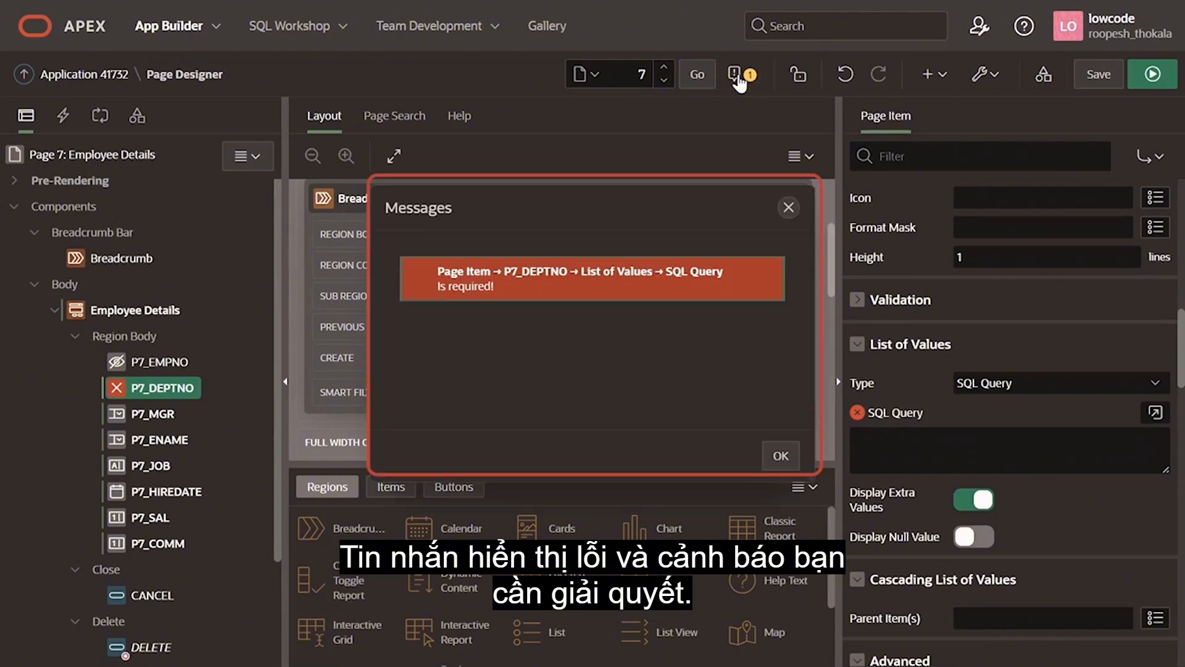
pyautogui.click(678, 301)
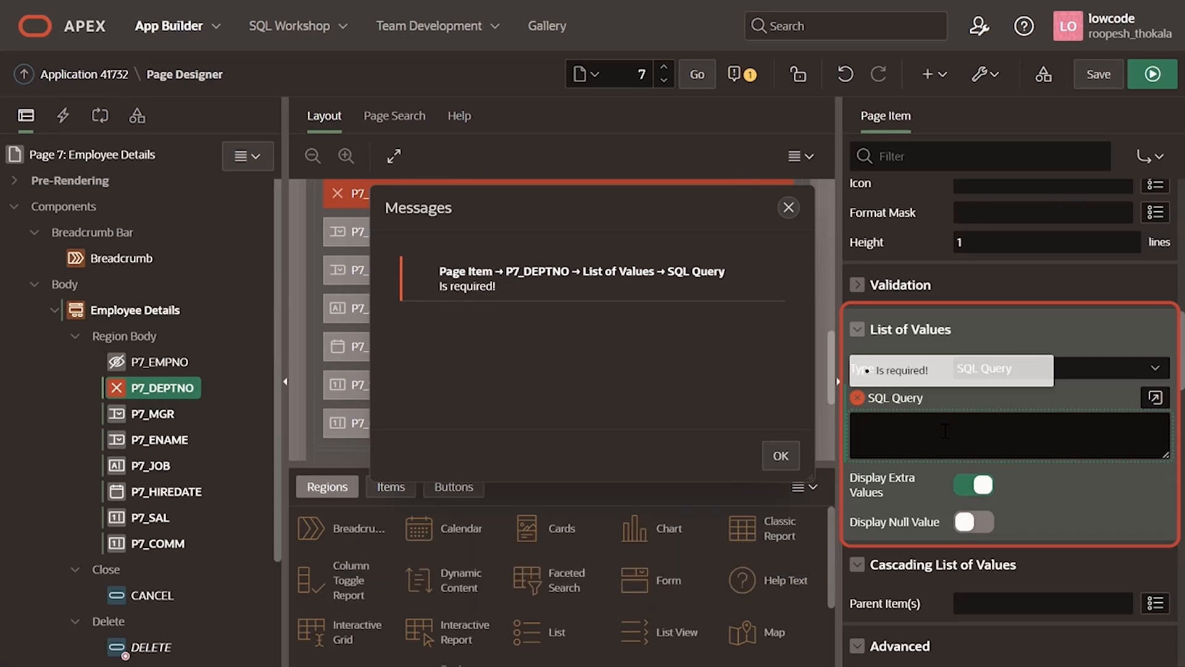
pyautogui.write('Select distinct DNAME as d, DEPTNO as r from DEPT;')
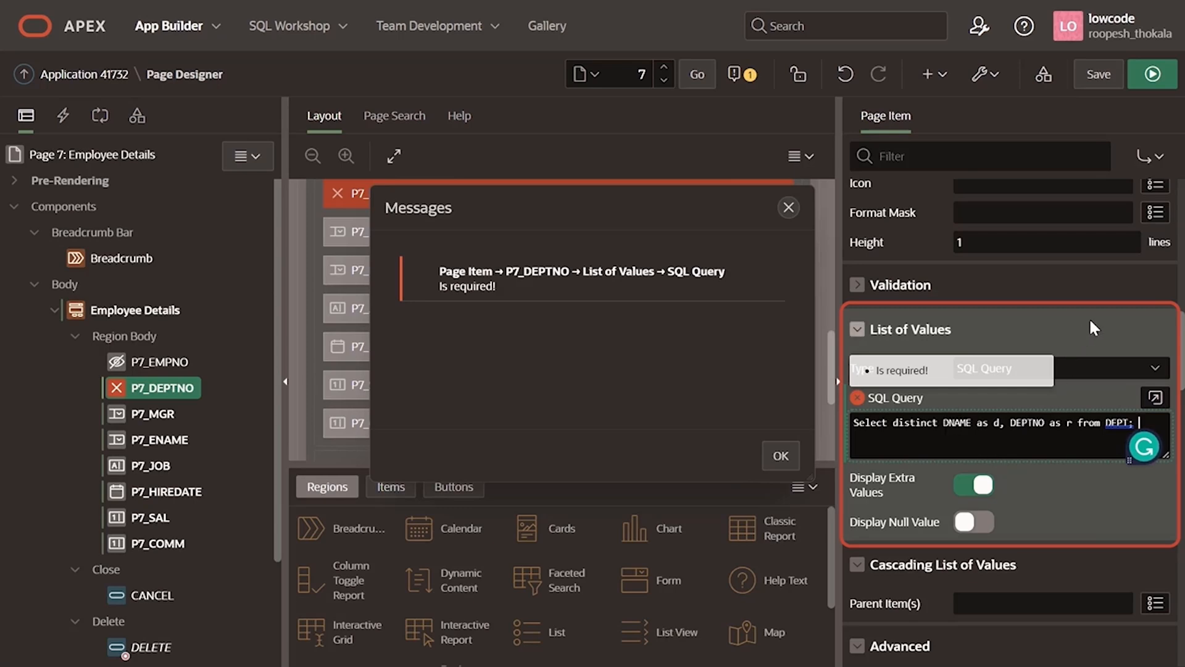
pyautogui.click(769, 459)
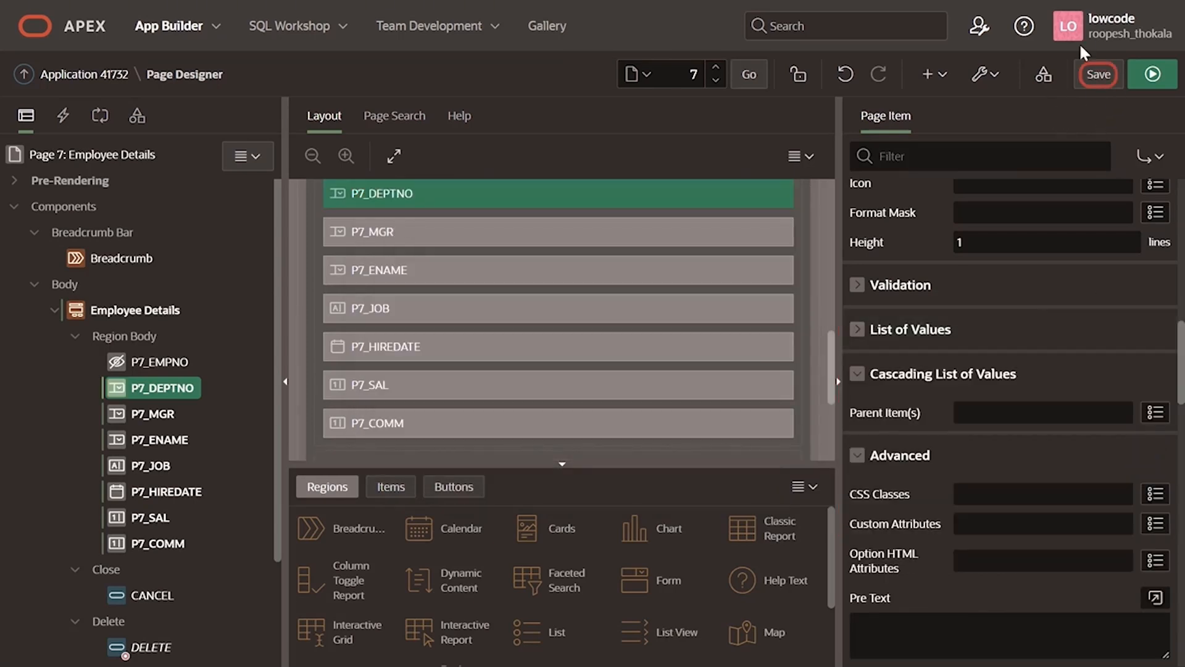
pyautogui.click(1101, 75)
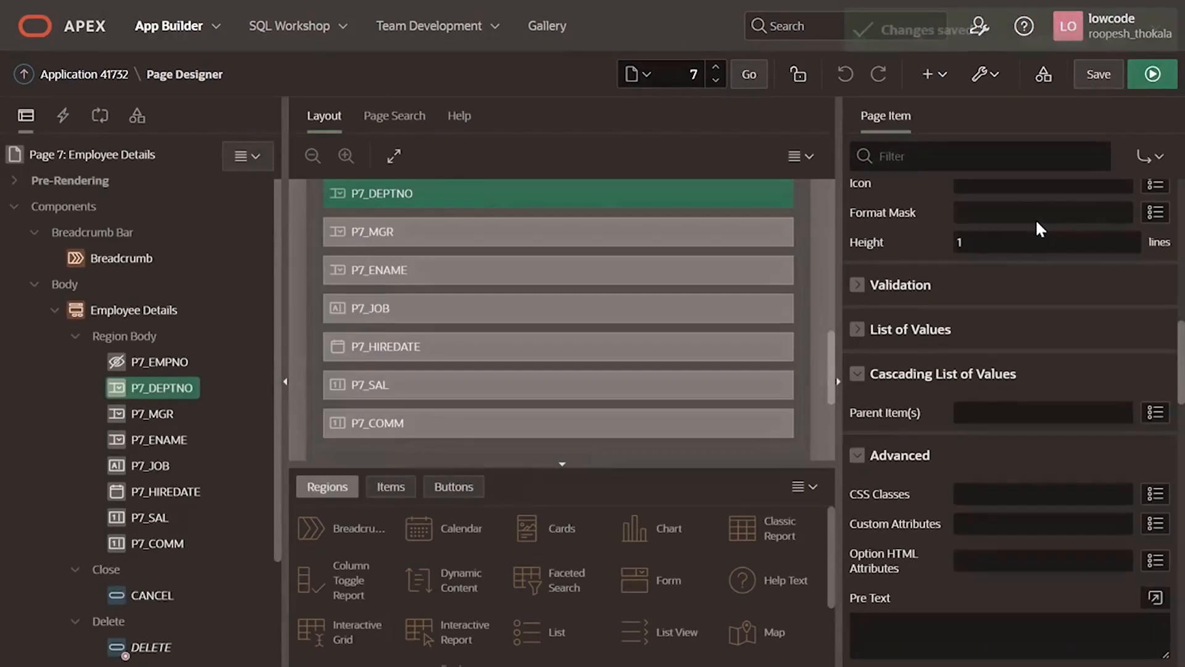
# Step: Search the page's metadata for "emp"
pyautogui.click(404, 123)
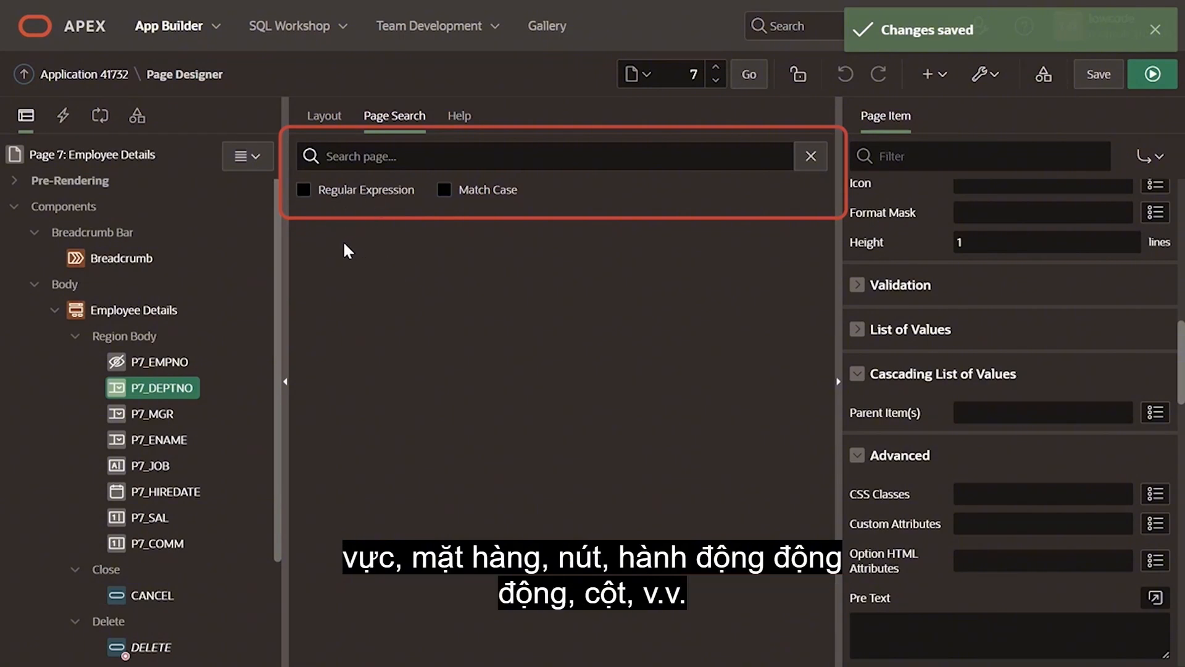
pyautogui.click(356, 160)
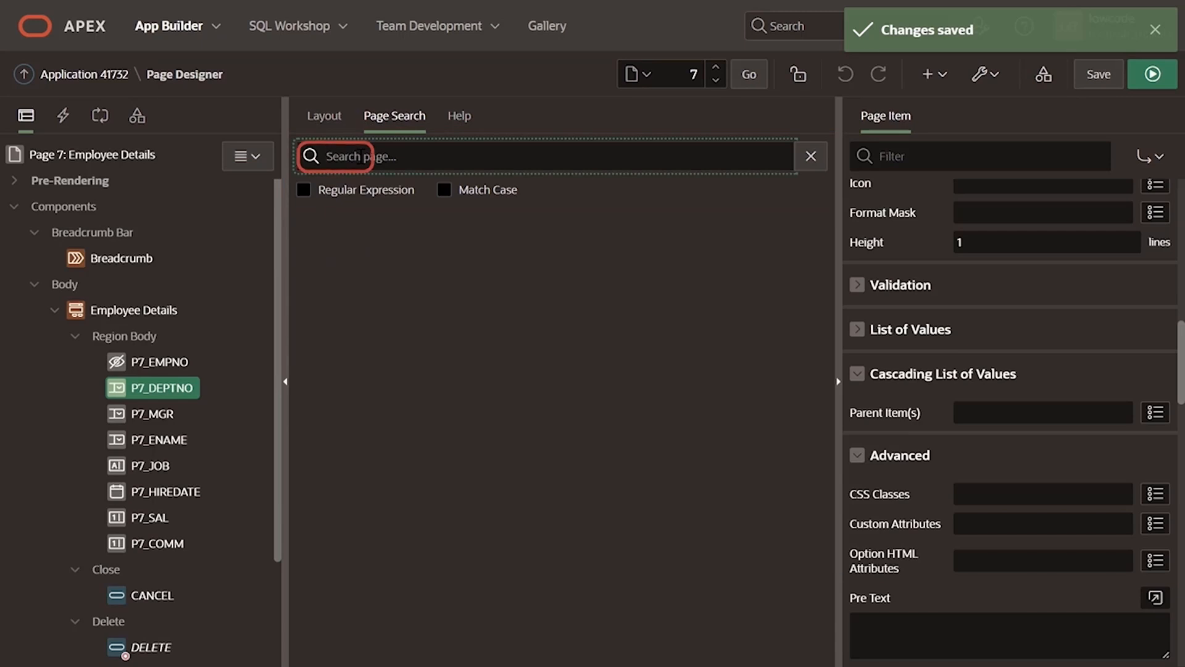
pyautogui.write('emp')
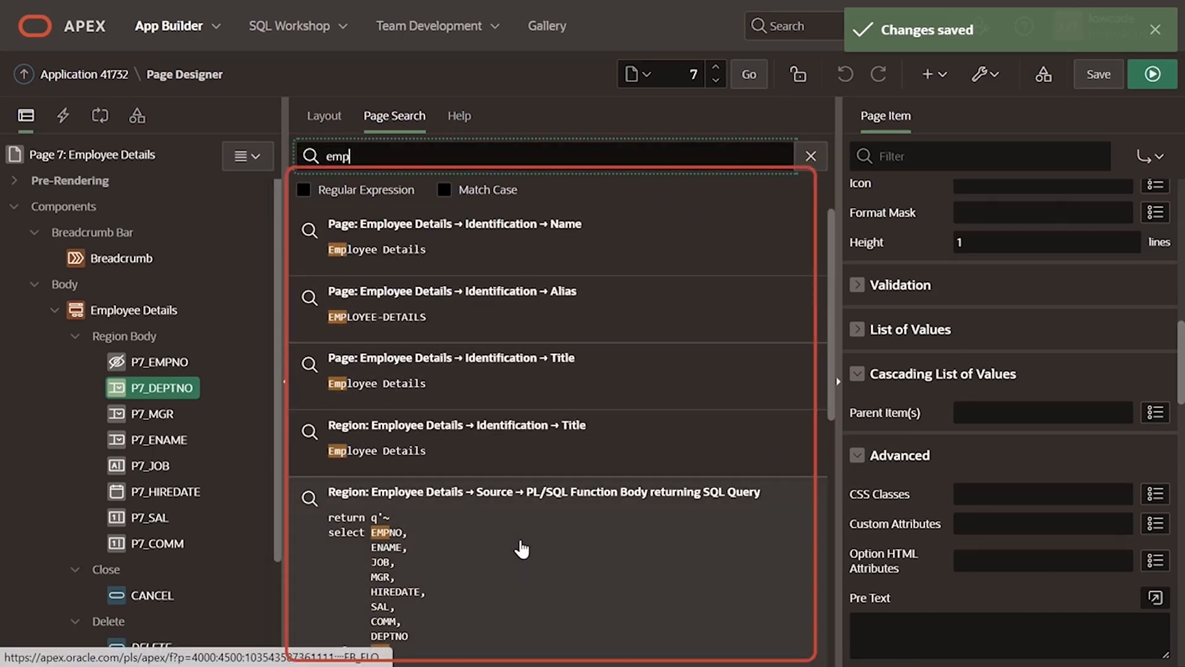
# Step: Display the help text for the Format Mask attribute of the P7_DEPTNO item
pyautogui.click(447, 137)
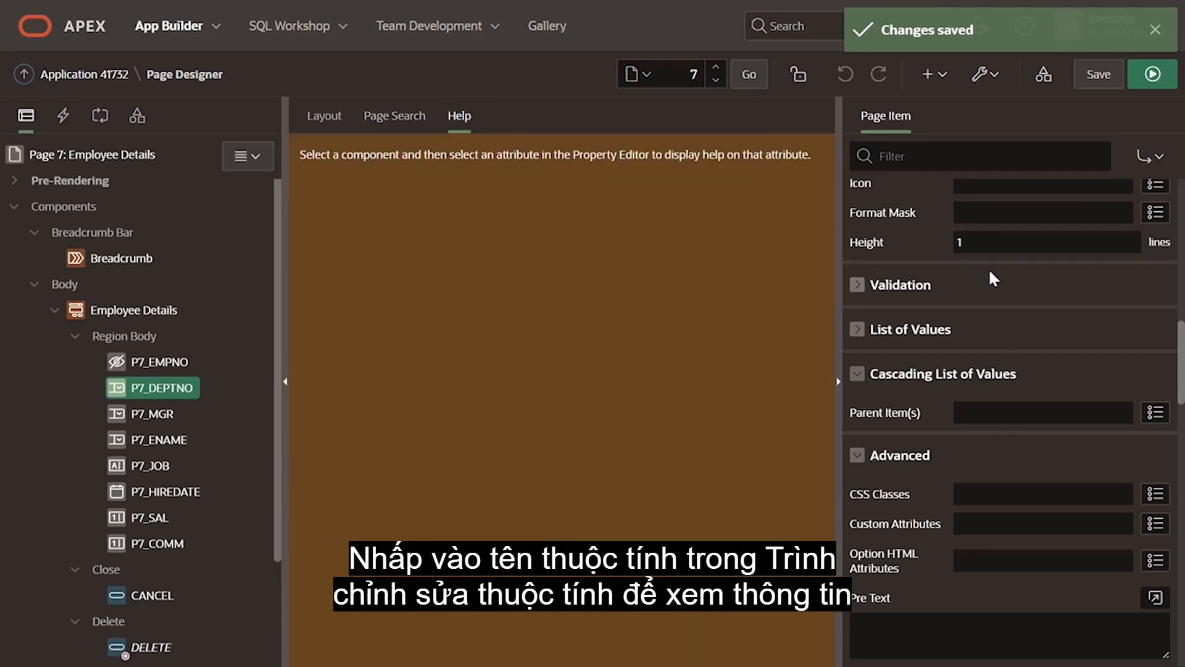
pyautogui.click(901, 214)
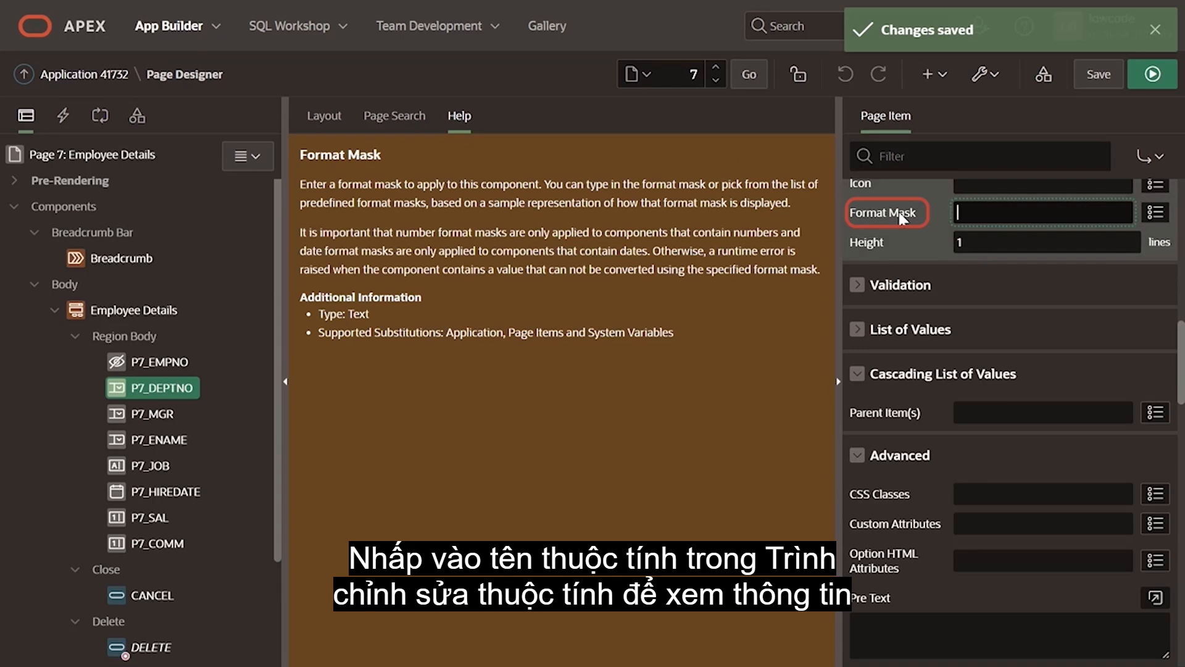
pyautogui.scroll(2, 898, 213)
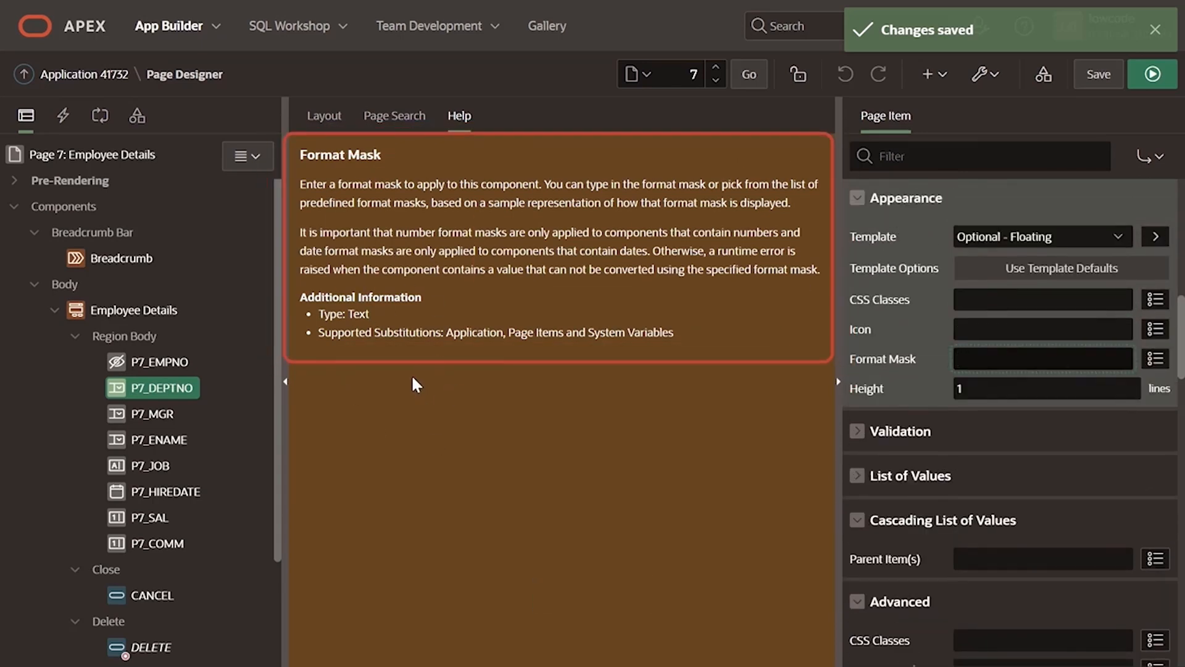
# Step: Review the component gallery's buttons, items and regions, and try to place a Checkbox item at P7_COMM in the layout
pyautogui.click(337, 117)
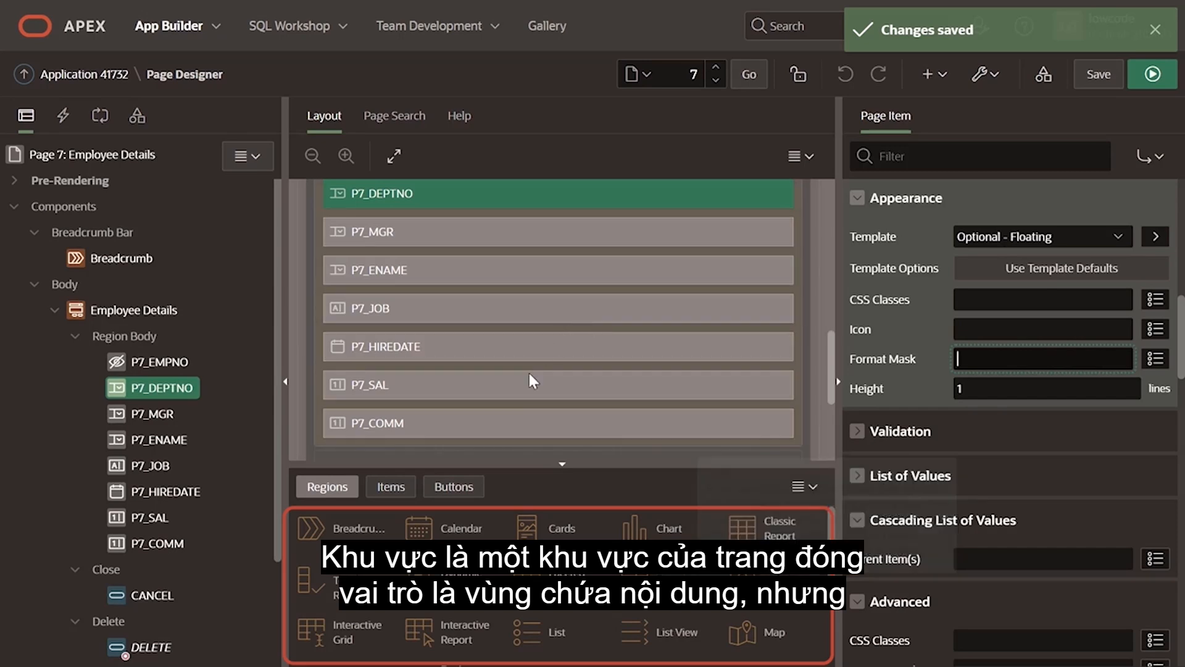
pyautogui.click(454, 487)
pyautogui.click(390, 488)
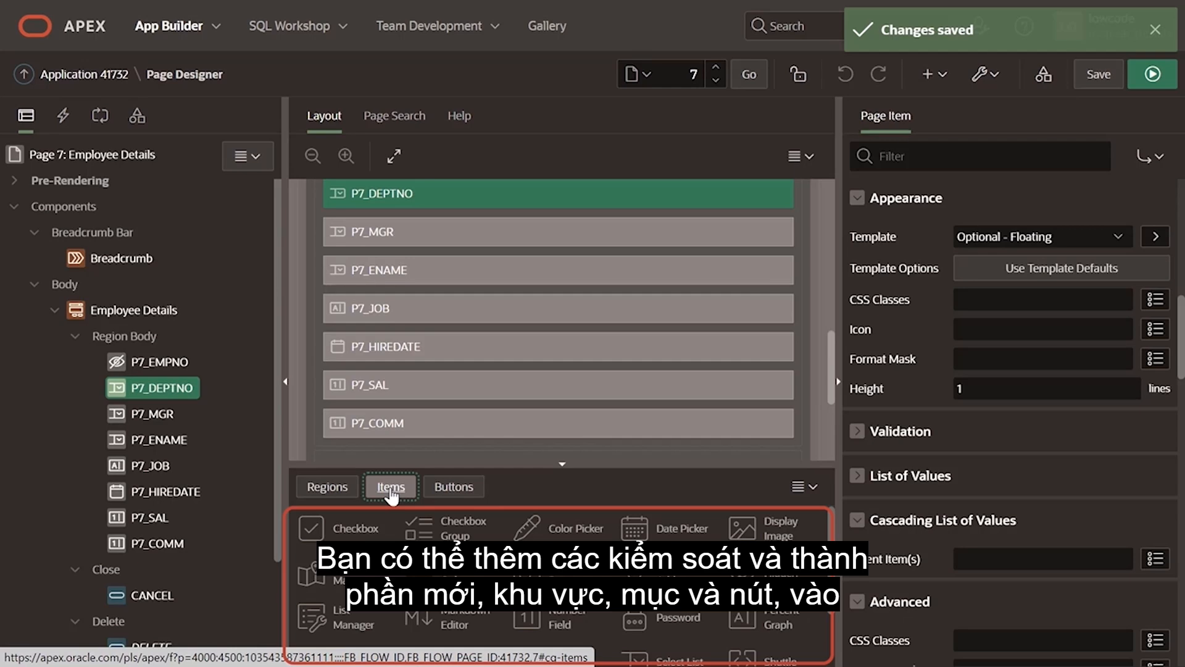
pyautogui.click(326, 488)
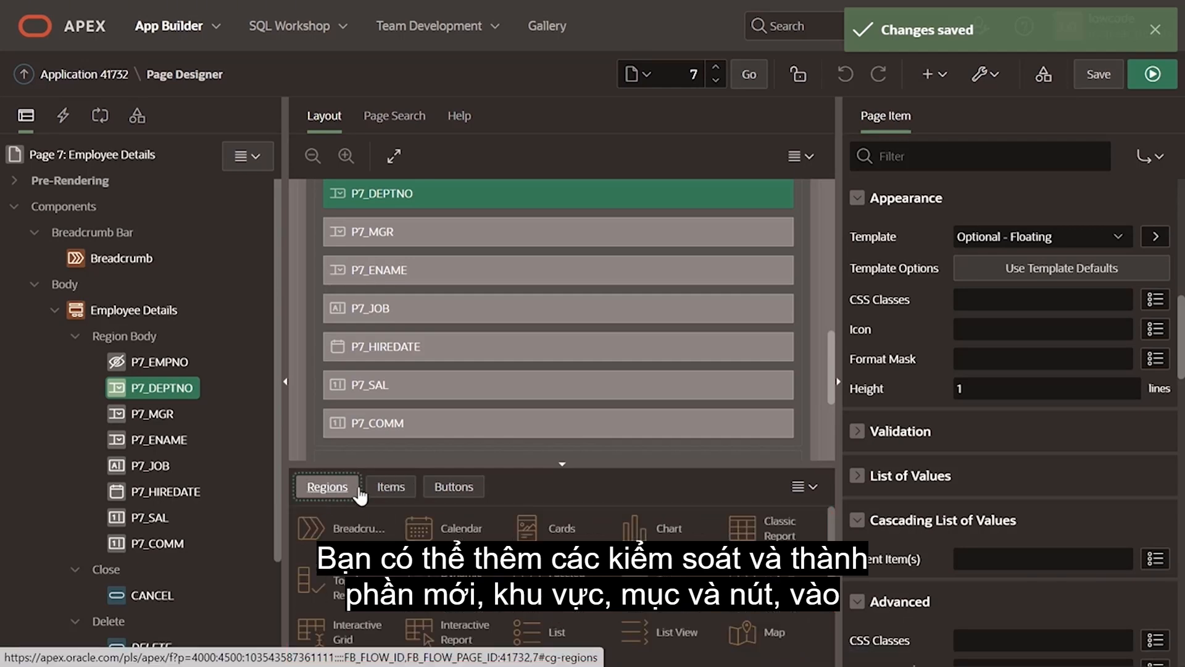
pyautogui.click(391, 486)
pyautogui.moveTo(357, 529); pyautogui.dragTo(398, 425)
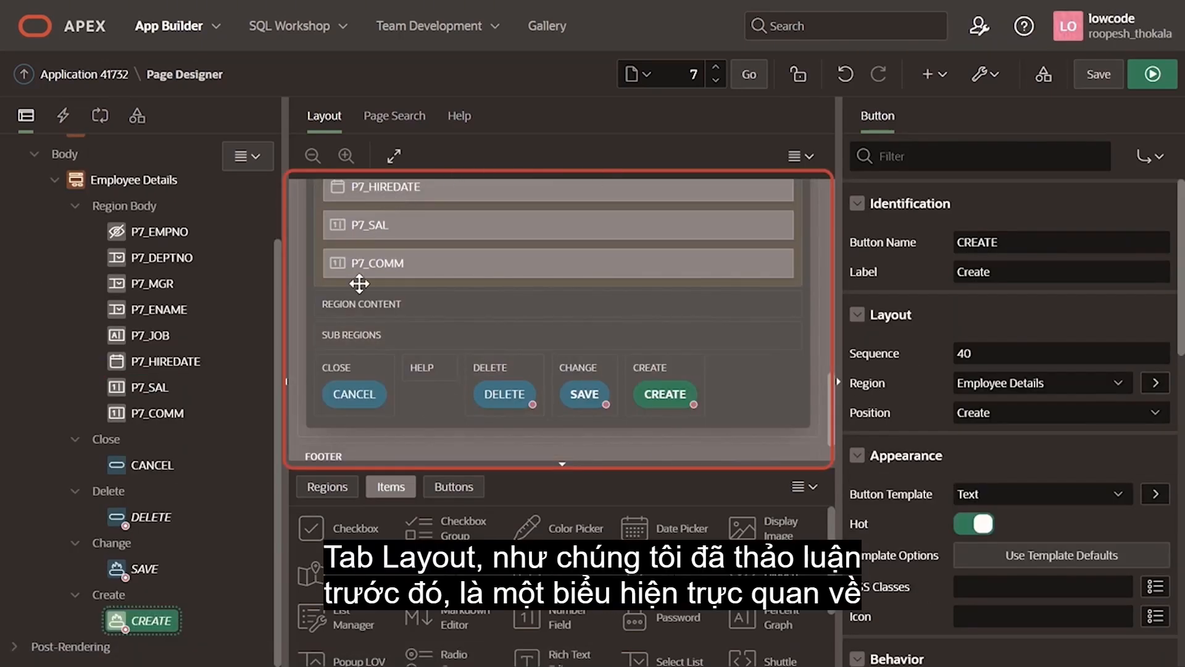
# Step: Look through the page layout and view the Copy To destinations available for the P7_DEPTNO item
pyautogui.scroll(10, 713, 358)
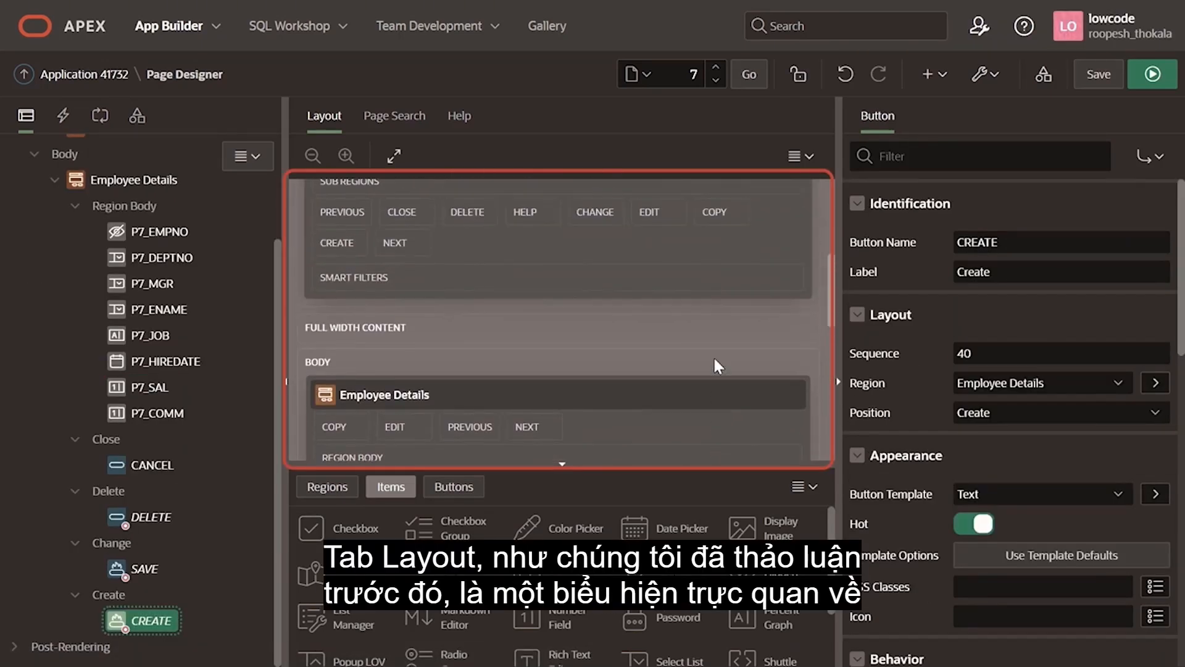
pyautogui.scroll(2, 713, 364)
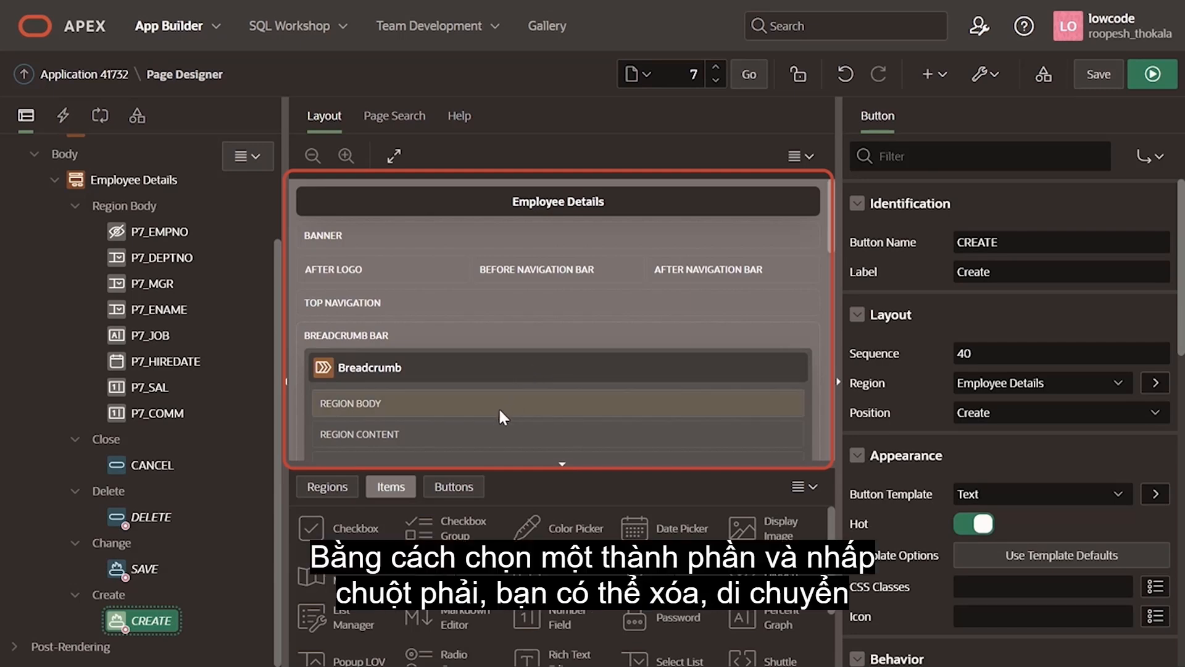
pyautogui.scroll(-5, 473, 398)
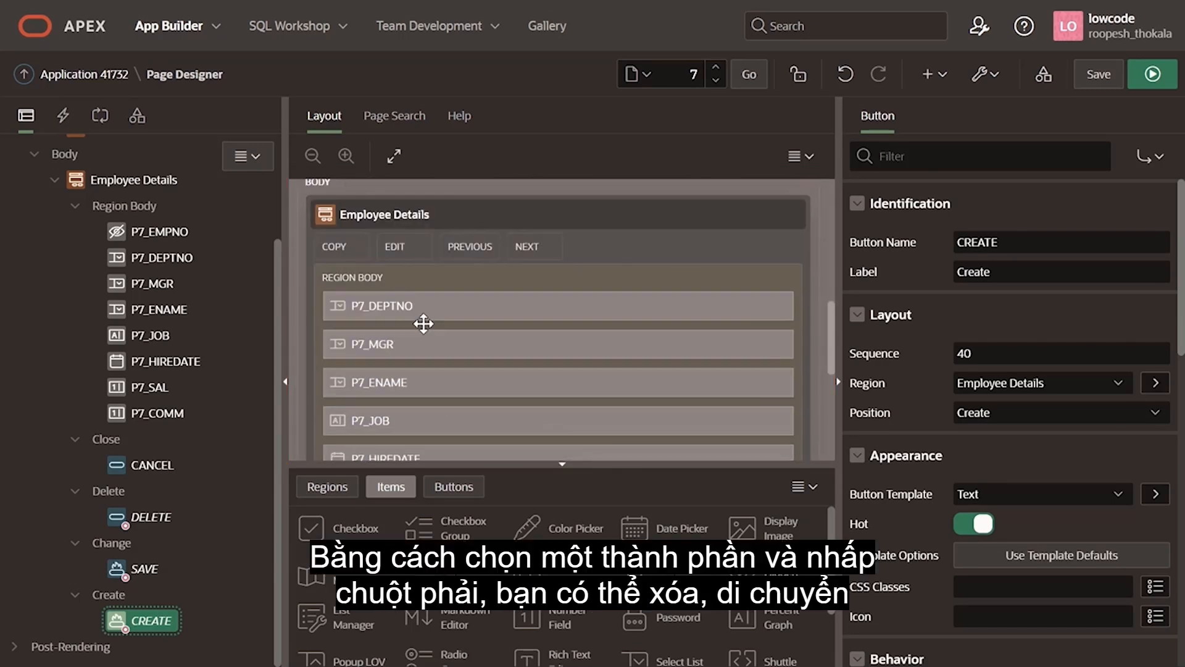
pyautogui.click(423, 312)
pyautogui.rightClick(431, 307)
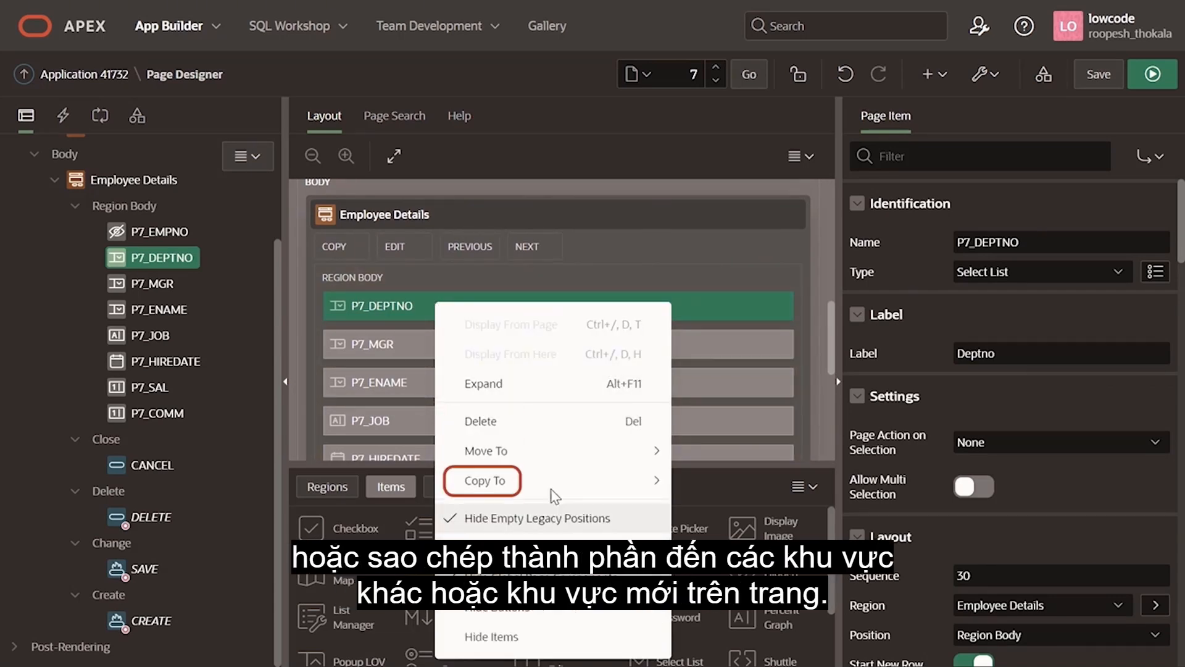
pyautogui.moveTo(557, 481)
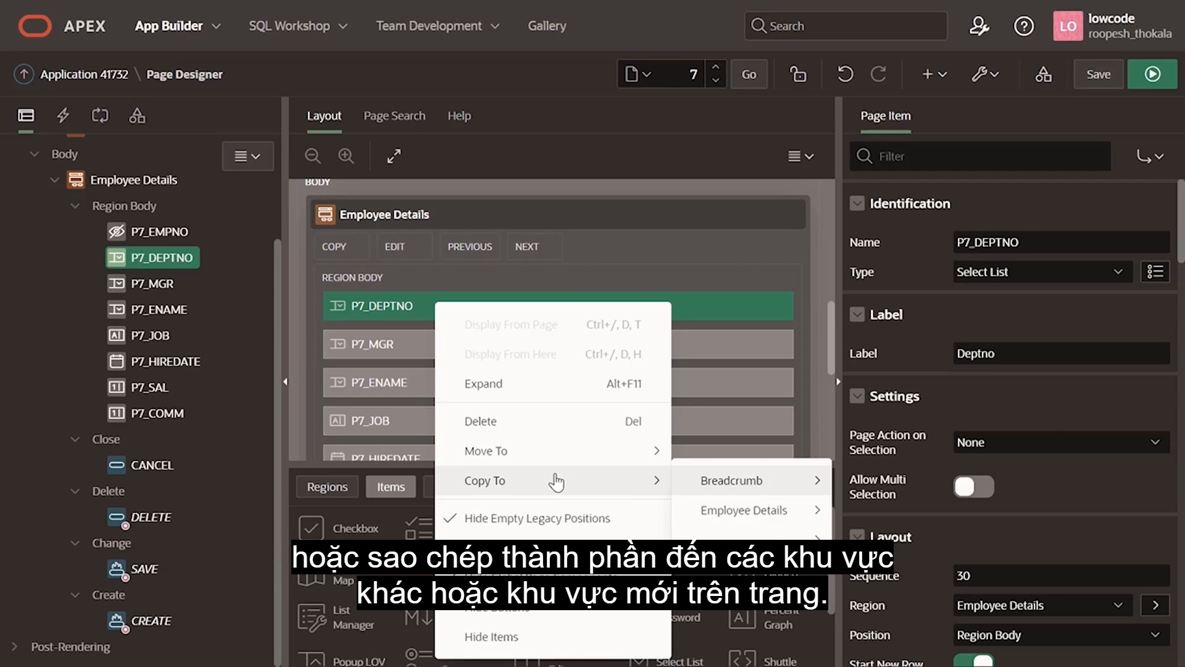
pyautogui.click(793, 266)
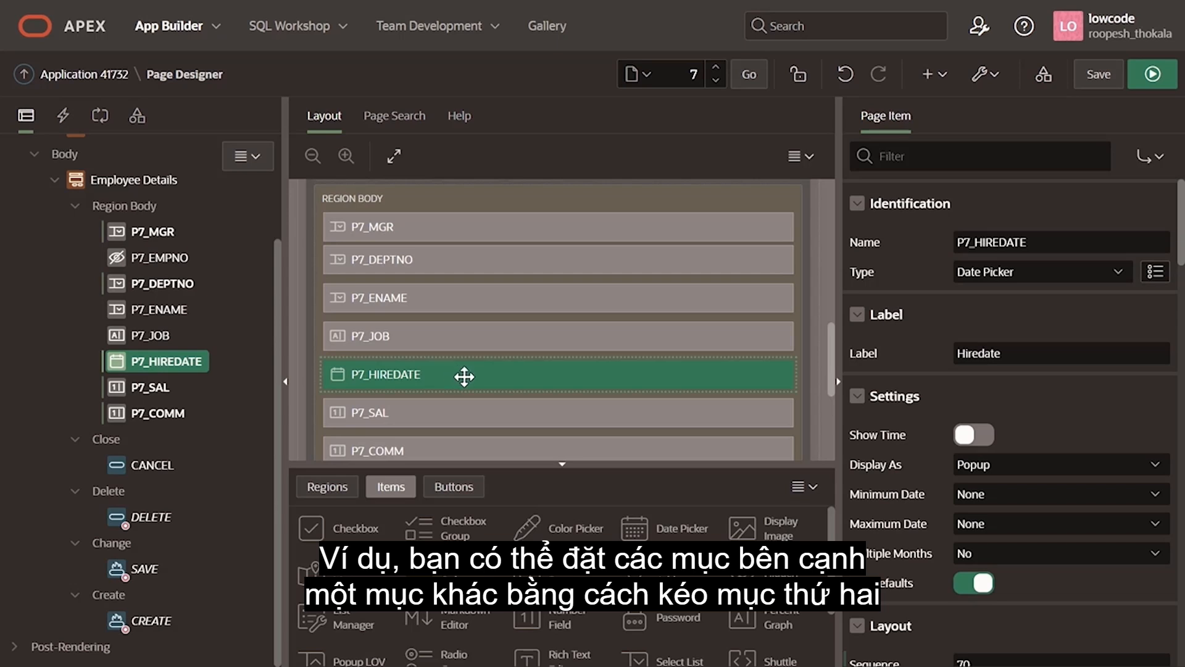
# Step: Move the P7_HIREDATE item beside P7_JOB so that both share one row of the Employee Details region body
pyautogui.moveTo(463, 376); pyautogui.dragTo(772, 319)
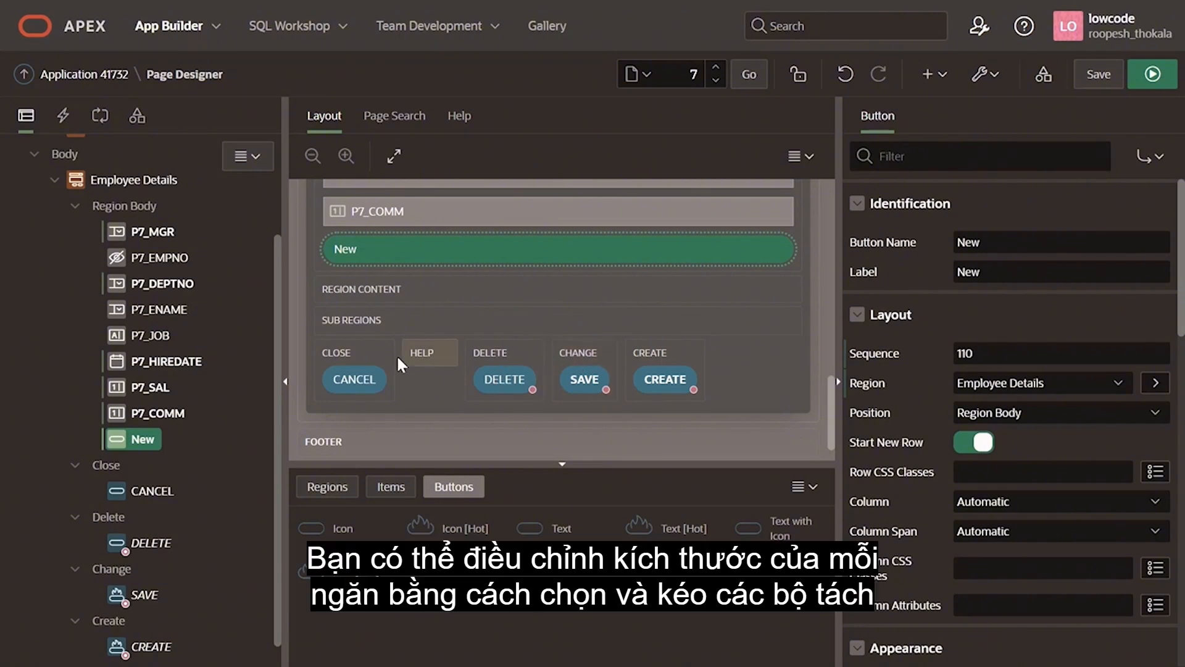
# Step: Narrow the rendering tree pane, and collapse the component gallery and property editor panes
pyautogui.moveTo(288, 383); pyautogui.dragTo(252, 258)
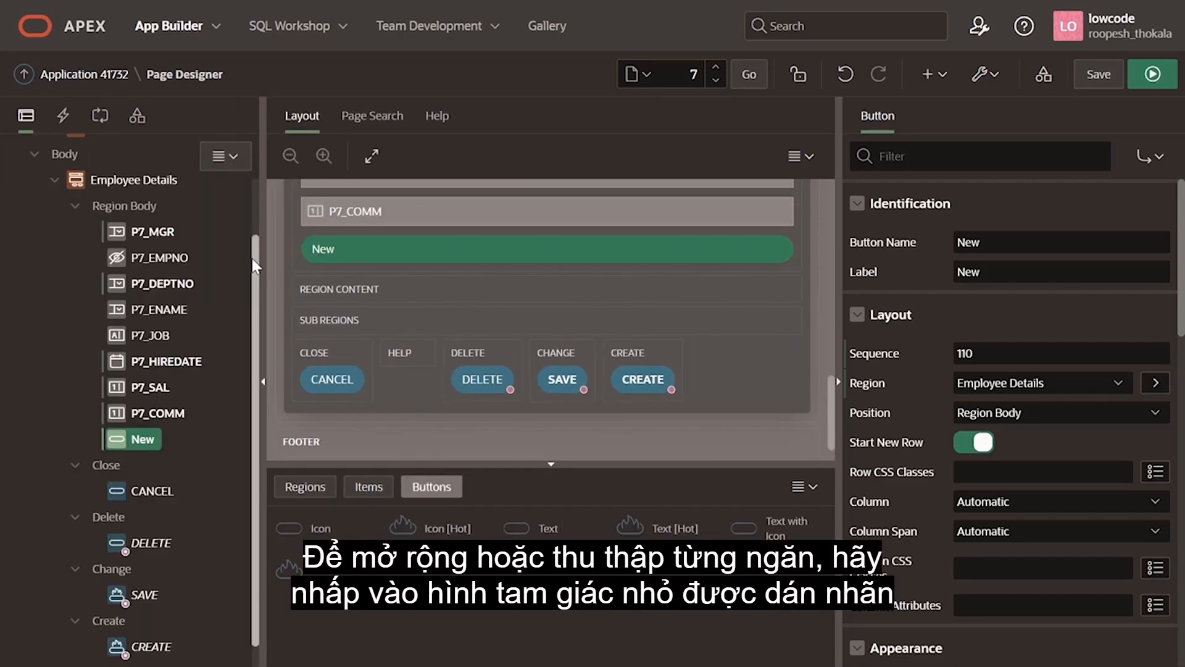
pyautogui.click(551, 469)
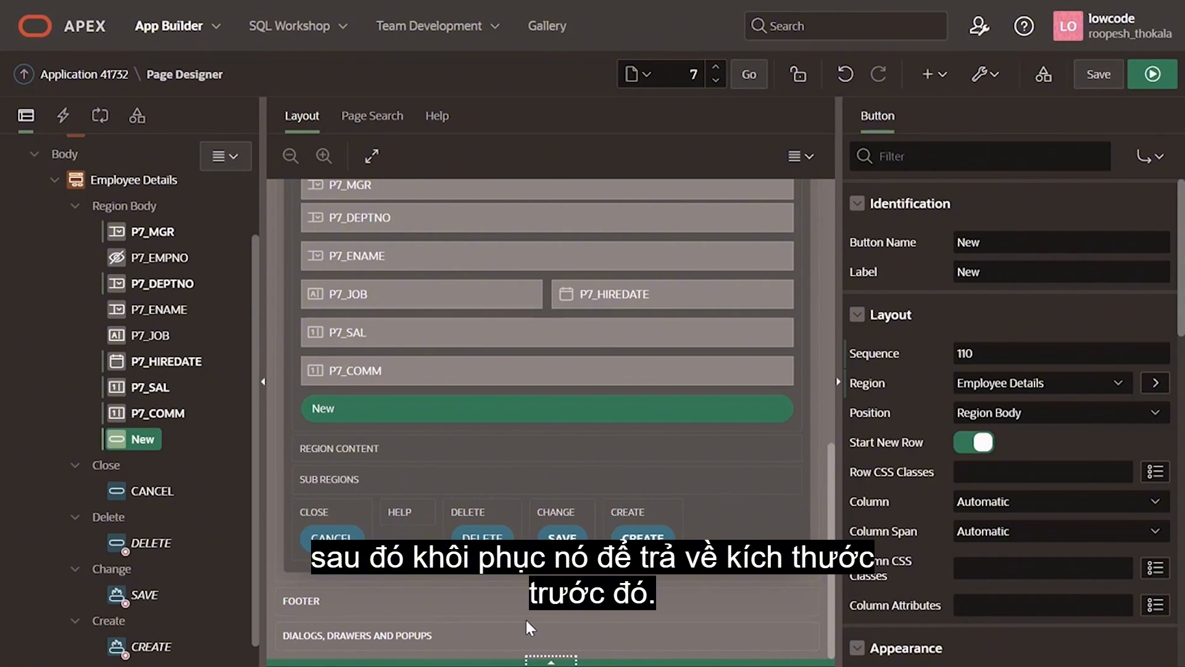
pyautogui.click(837, 381)
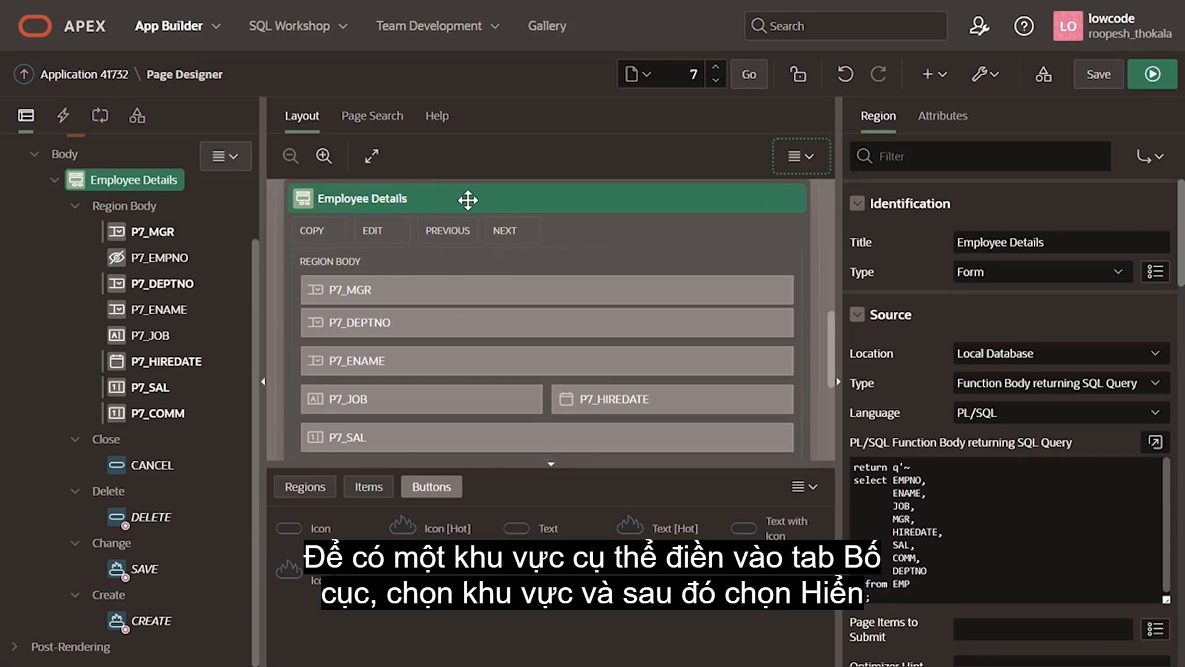
# Step: Display the layout from the Employee Details region only, and restore the display from the whole page
pyautogui.click(801, 156)
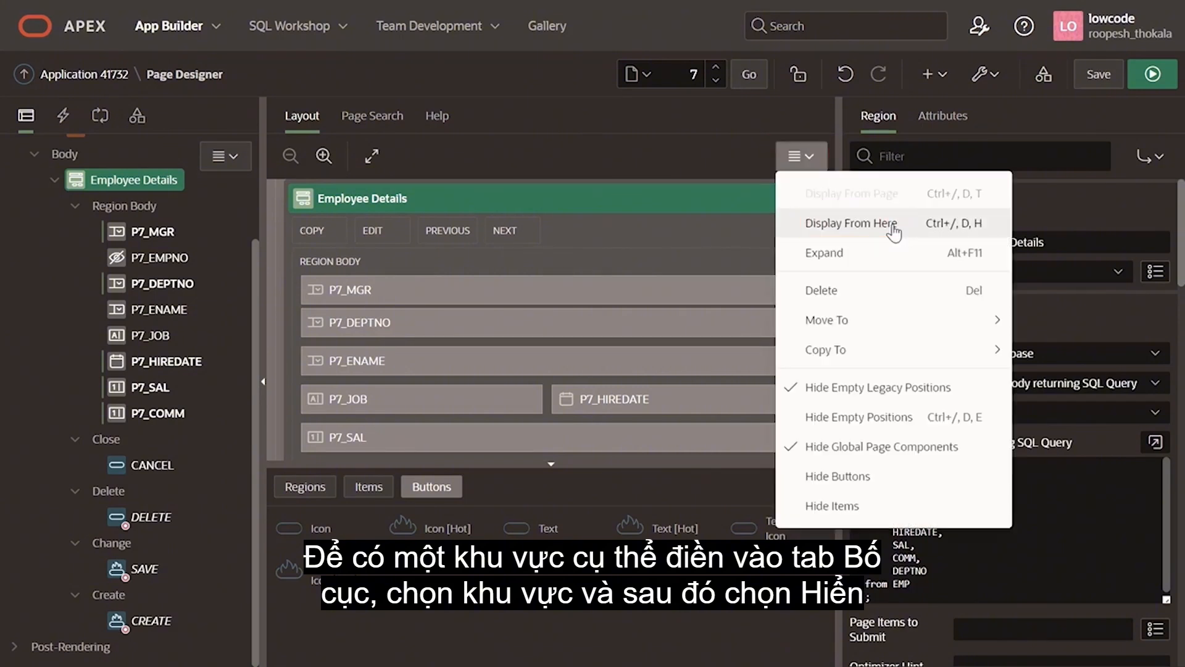
pyautogui.click(893, 228)
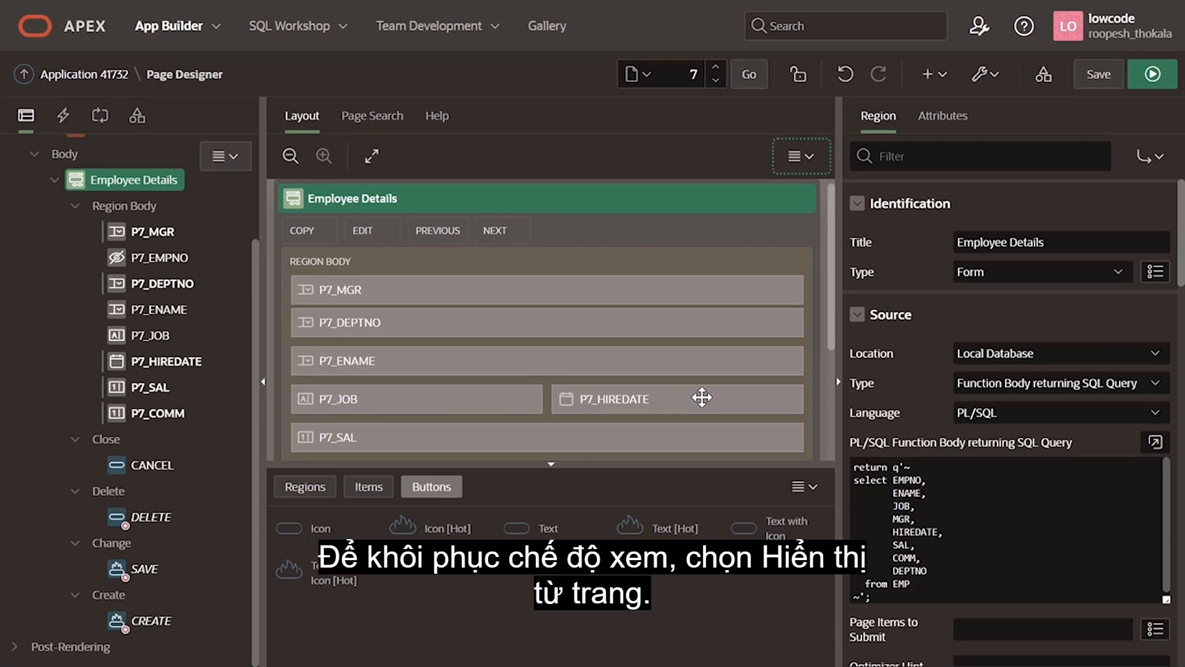
pyautogui.click(815, 161)
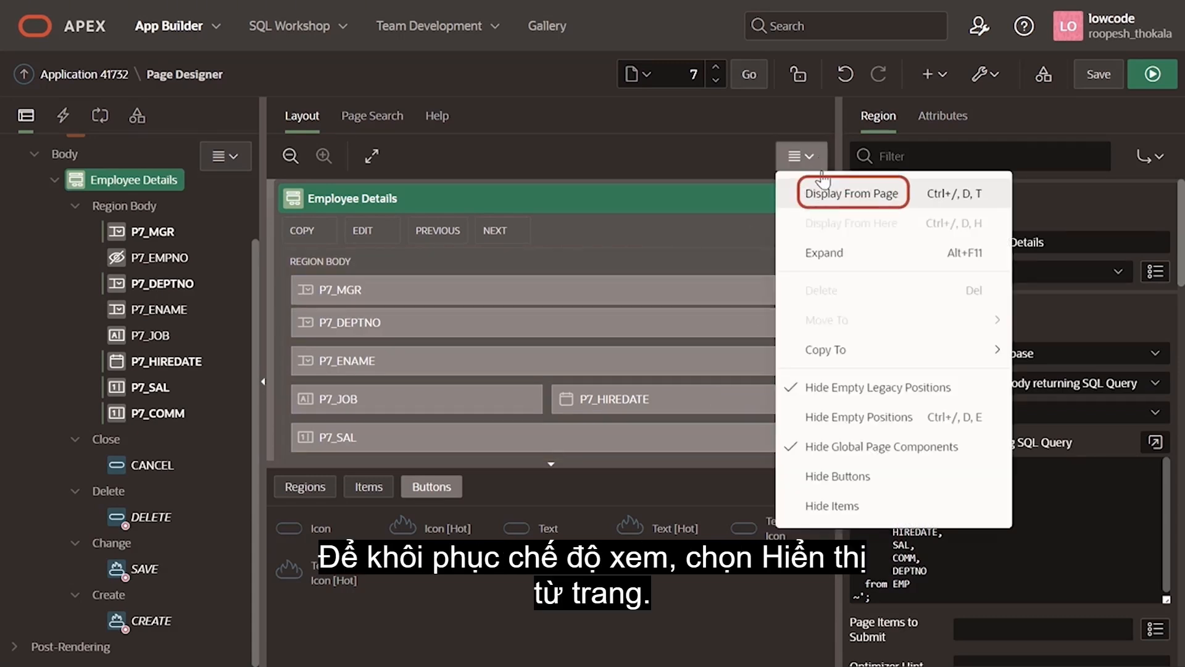
pyautogui.click(832, 194)
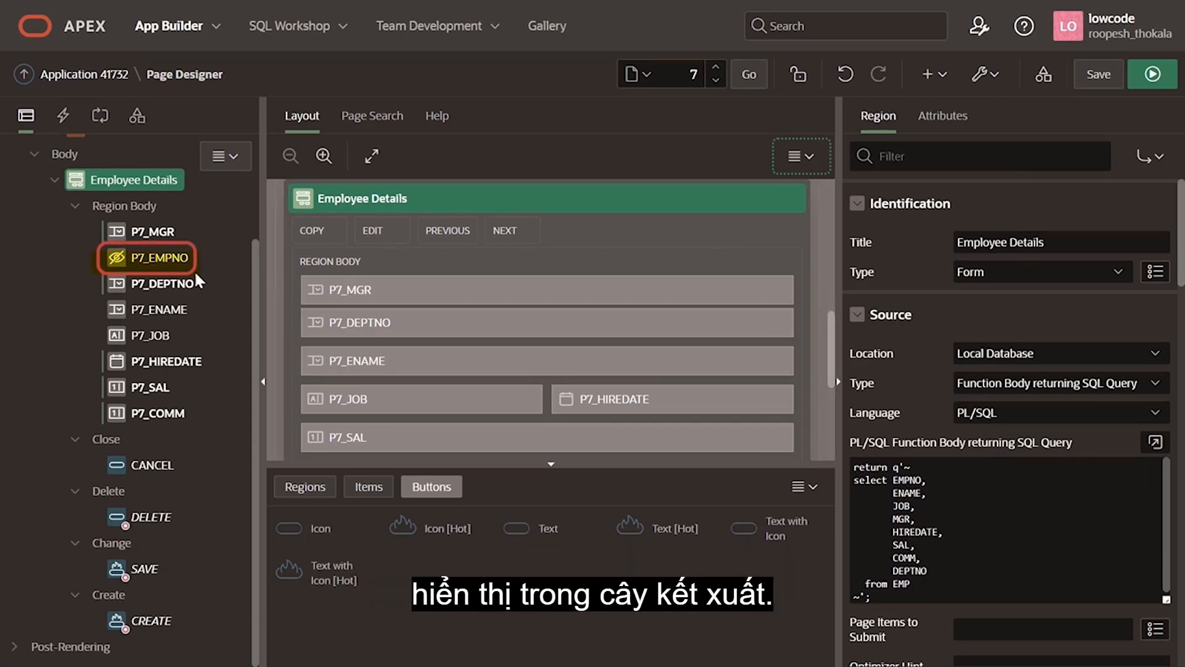
# Step: View the properties of the P7_EMPNO, P7_COMM and P7_JOB items one after another
pyautogui.click(157, 257)
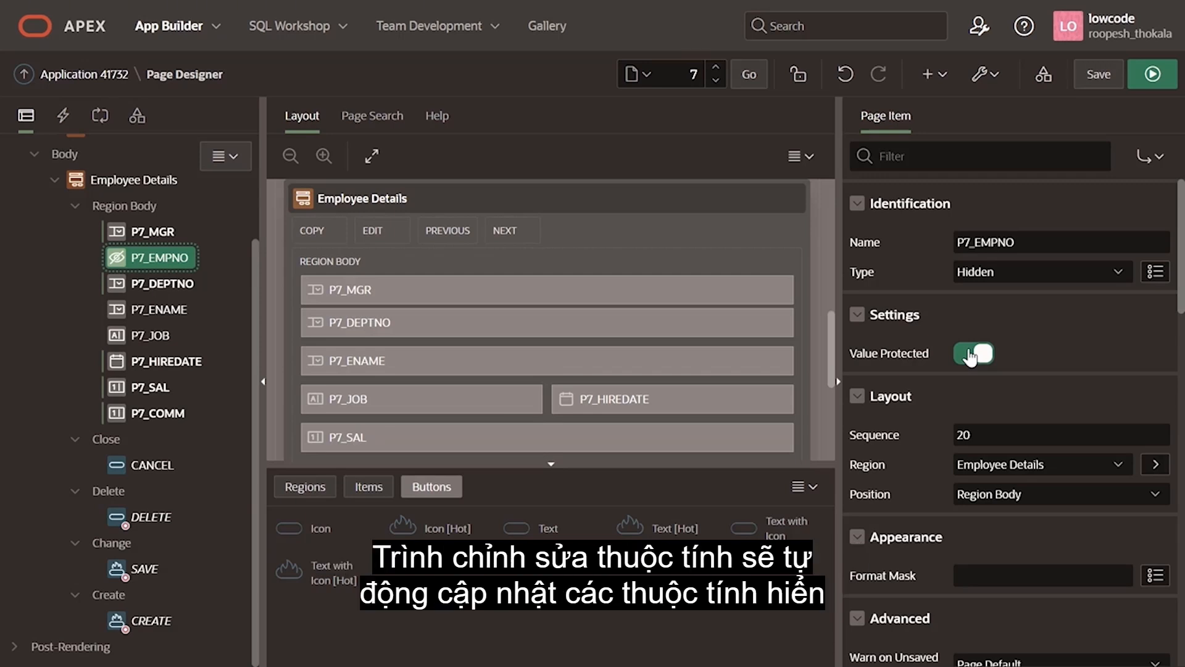
pyautogui.click(161, 412)
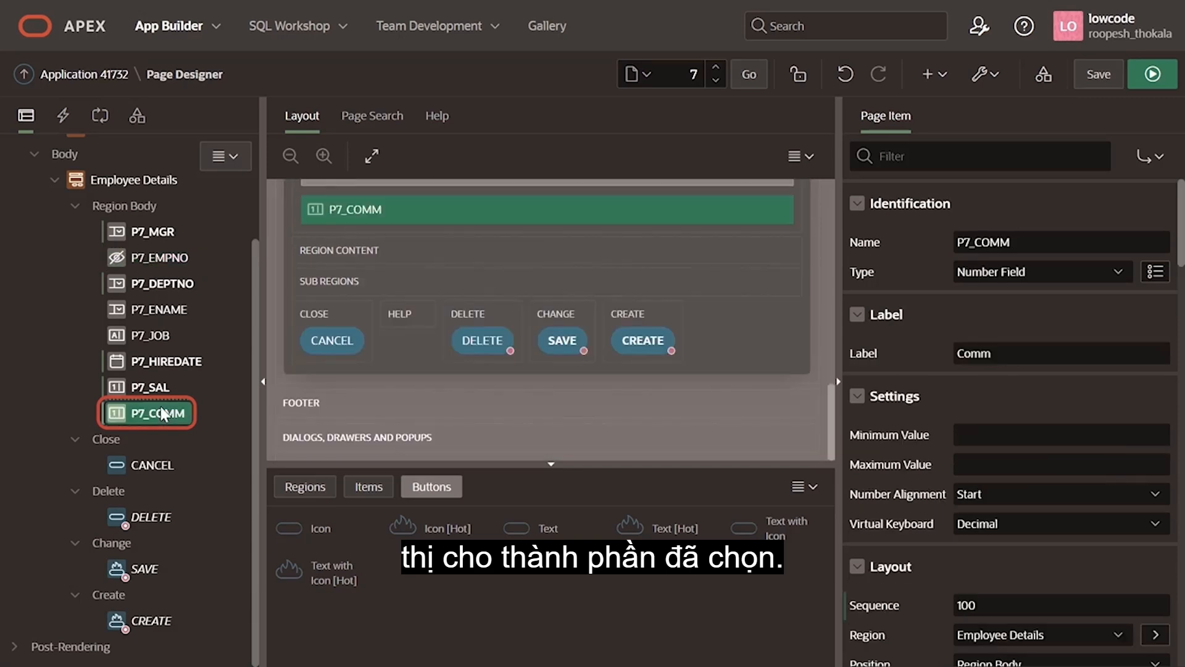
pyautogui.click(150, 334)
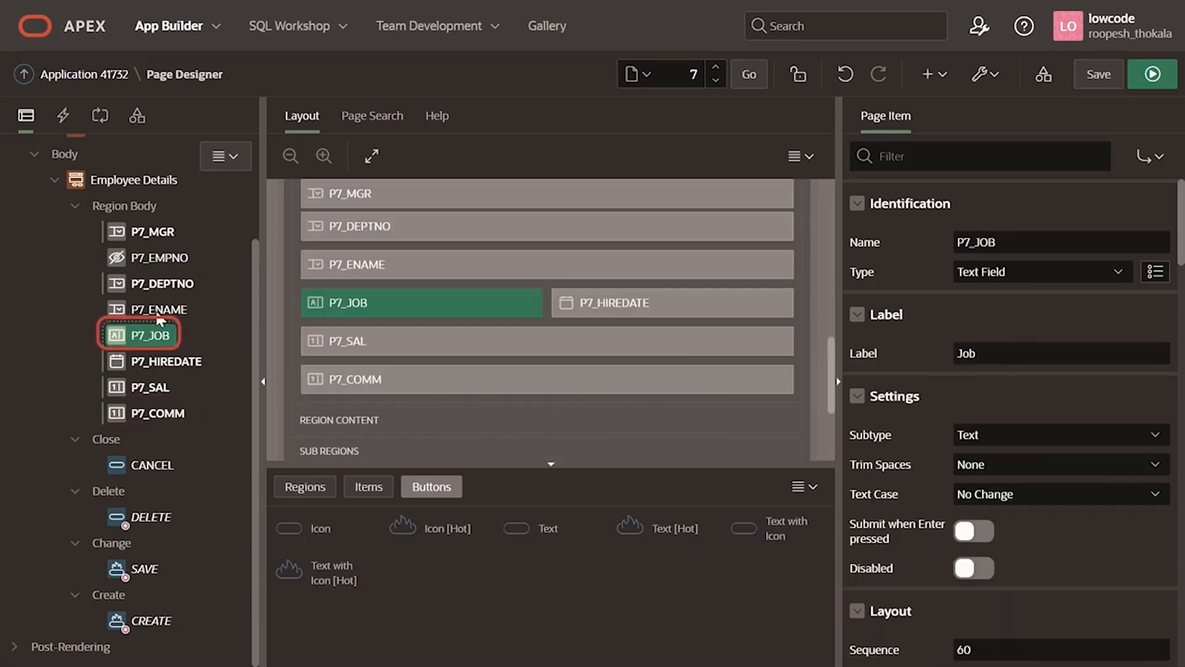
# Step: Set the type of the P7_ENAME and P7_JOB items together to Select List
pyautogui.click(154, 309)
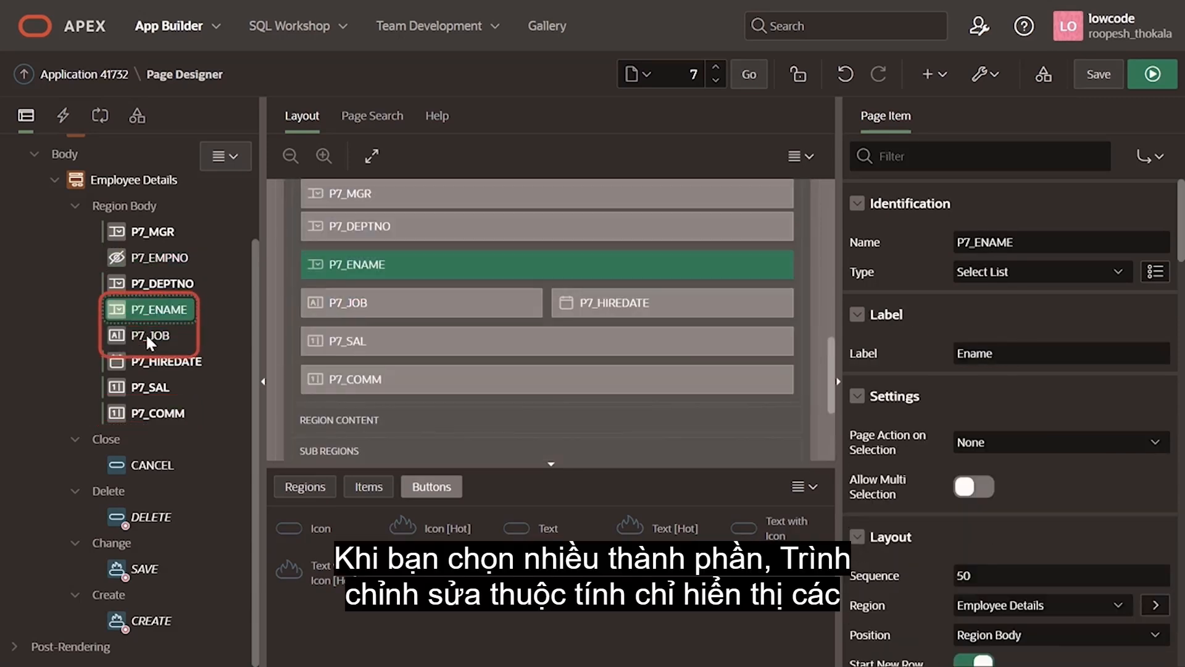
pyautogui.keyDown('ctrl'); pyautogui.click(145, 335); pyautogui.keyUp('ctrl')
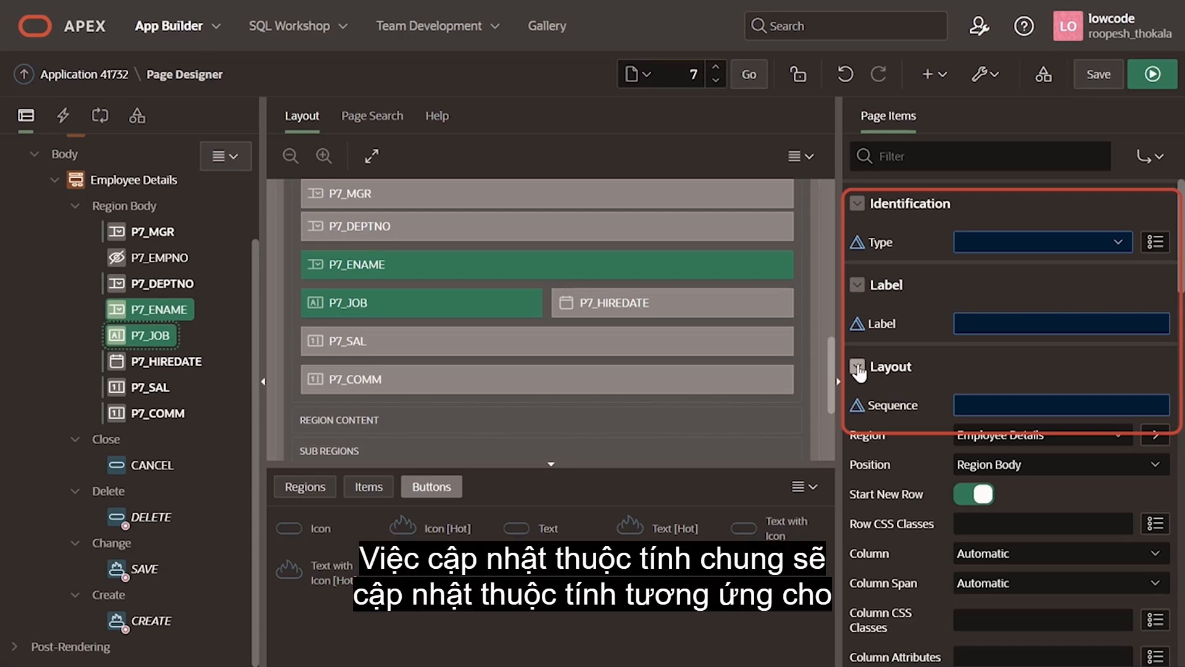
pyautogui.click(1032, 240)
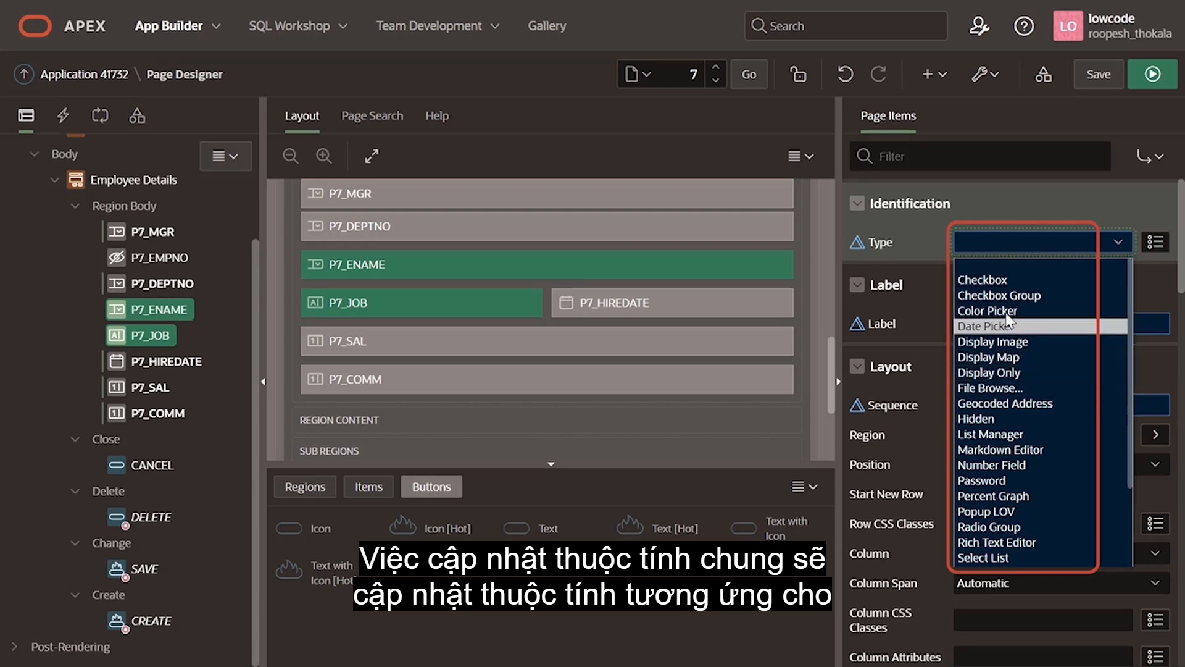
pyautogui.click(999, 556)
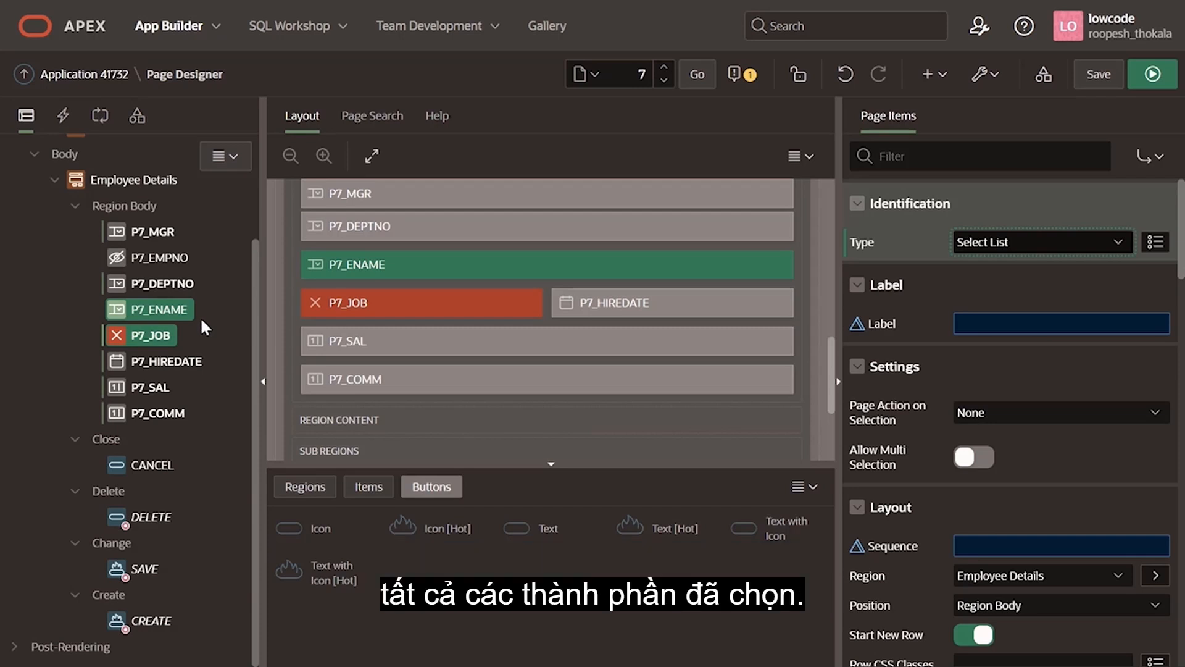
# Step: Set the type of the P7_JOB item alone to Text Field and save the page
pyautogui.click(167, 335)
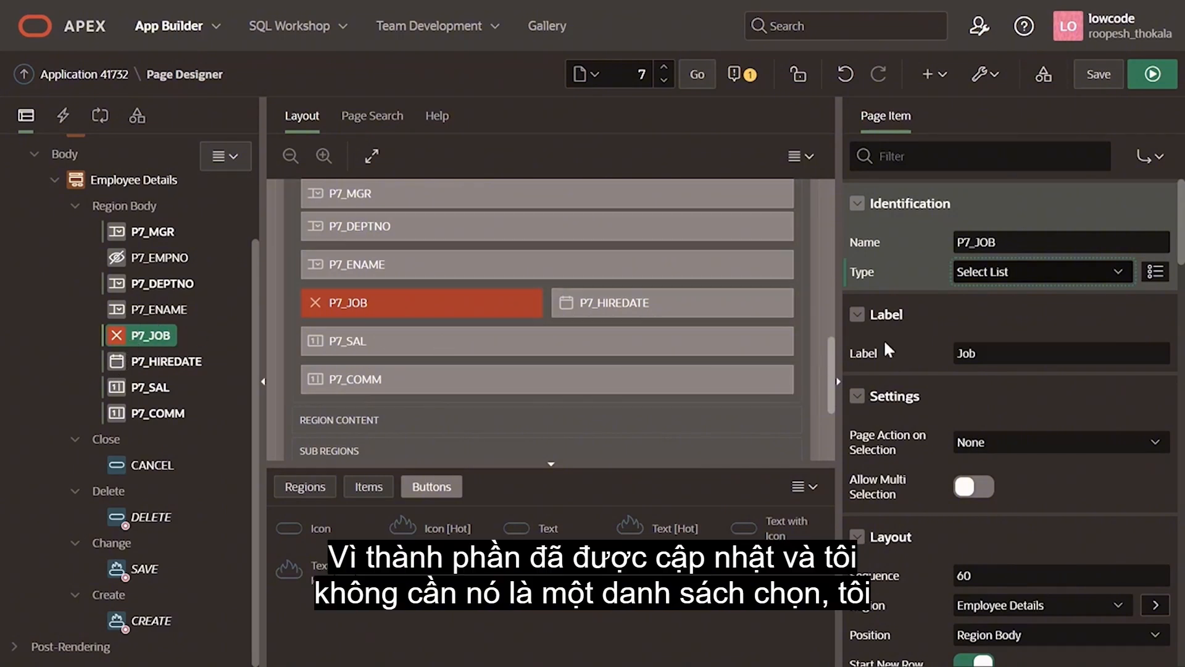
pyautogui.click(1083, 272)
pyautogui.scroll(-3, 1058, 507)
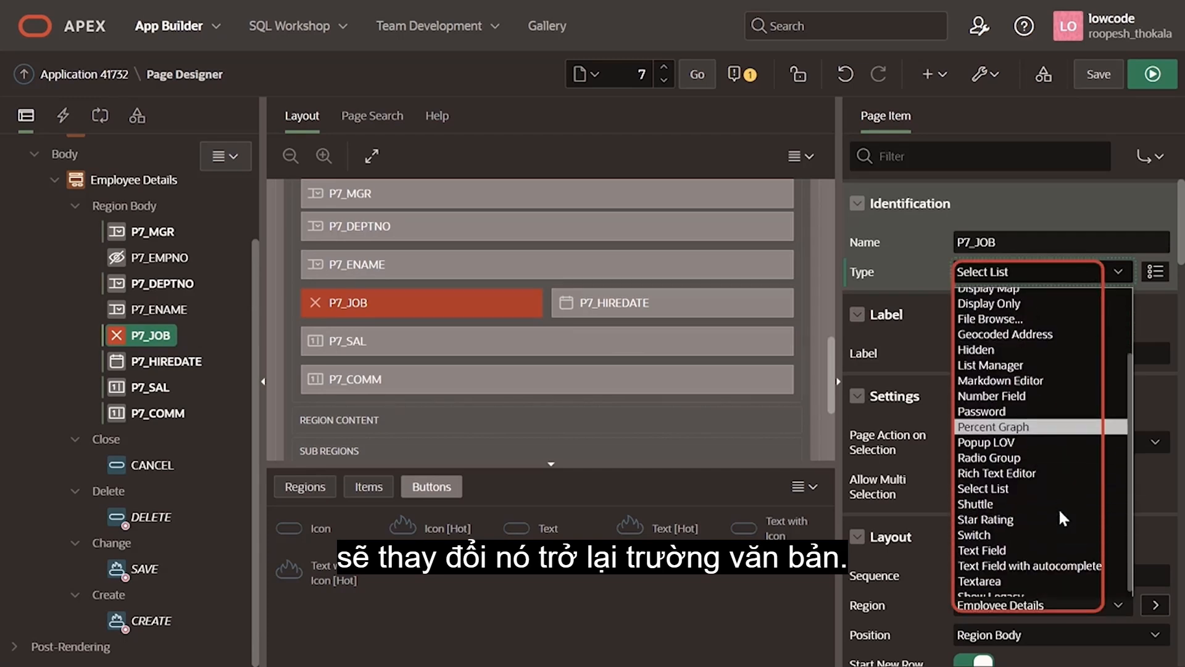
pyautogui.click(1037, 543)
pyautogui.click(1098, 74)
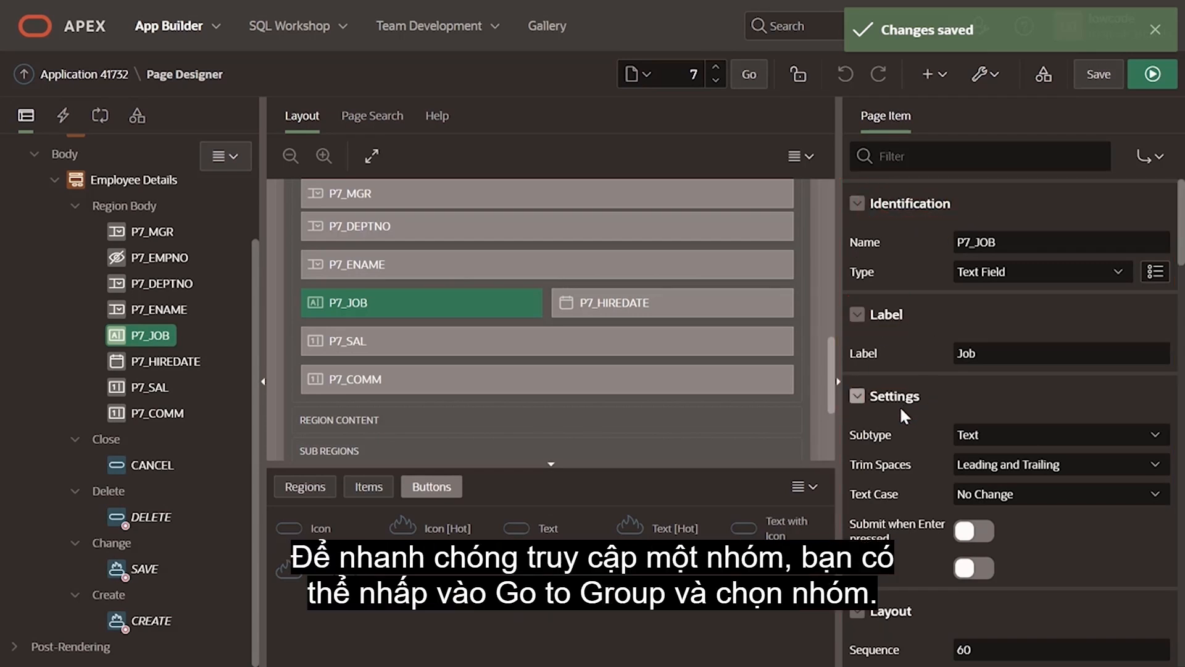
# Step: Go to the Appearance group of P7_JOB's properties, and expand all property groups again
pyautogui.click(1161, 161)
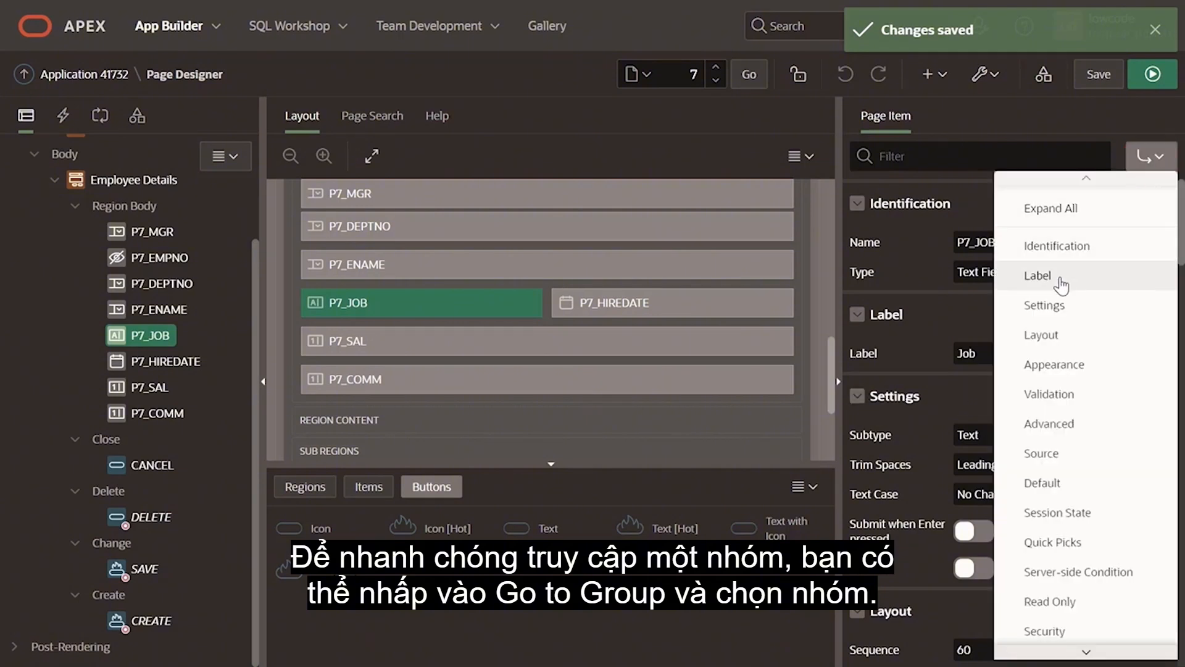
pyautogui.click(1042, 364)
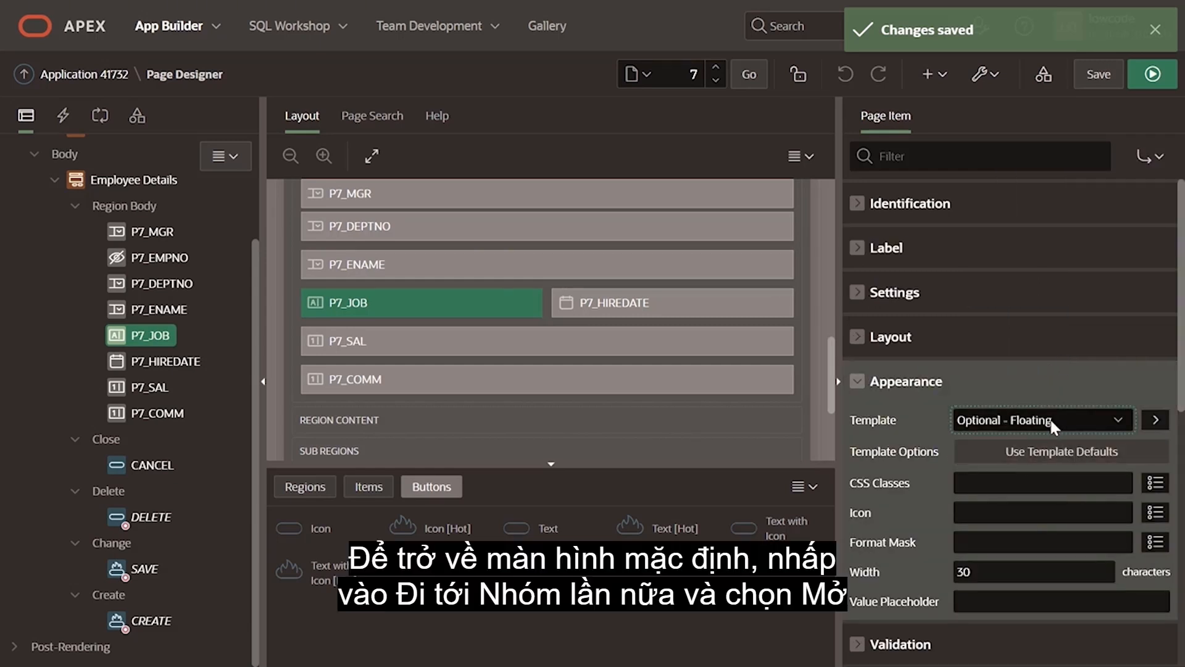
pyautogui.click(1156, 161)
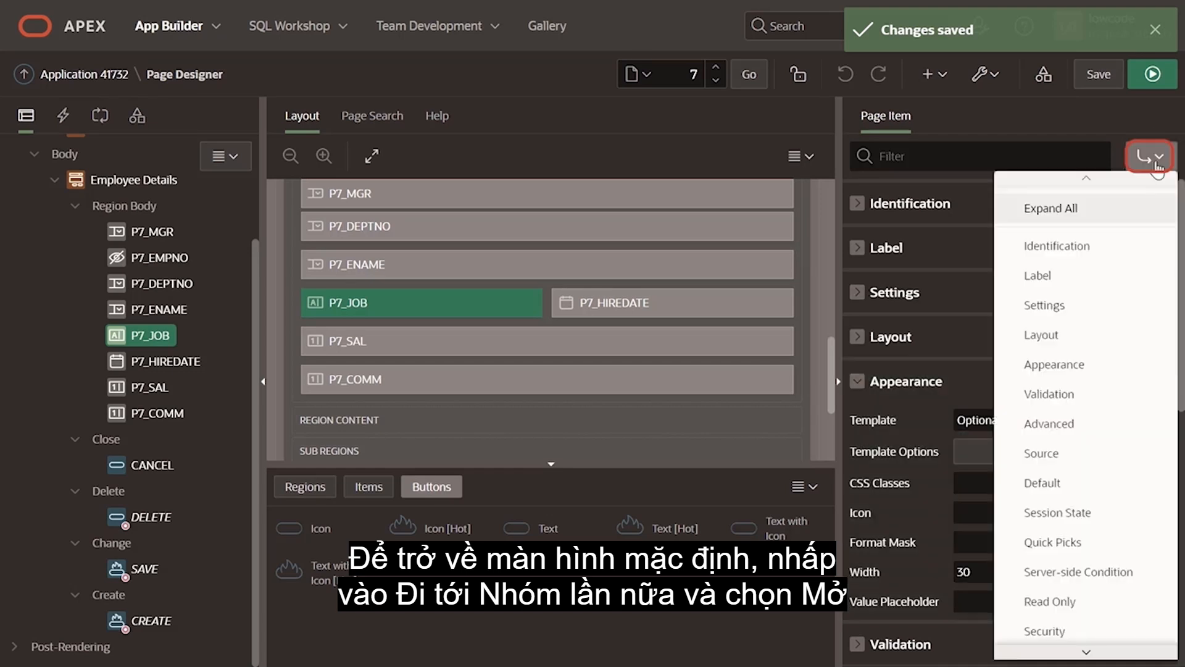
pyautogui.click(1049, 208)
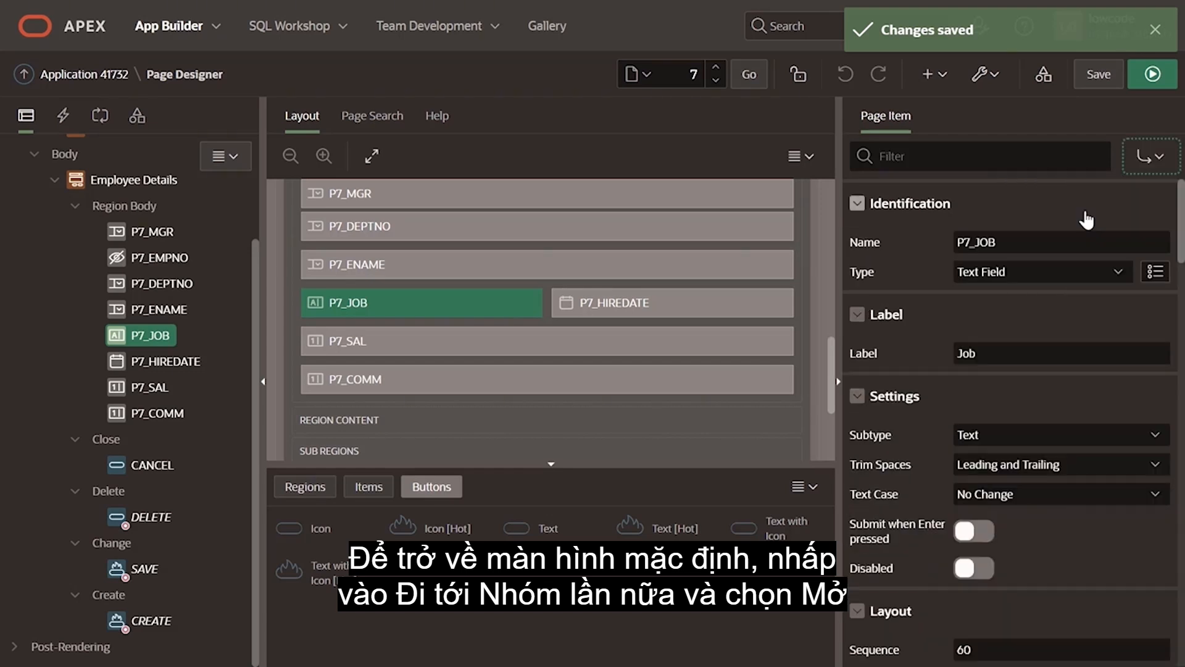
# Step: Filter P7_JOB's properties by the keyword css, and clear the filter again
pyautogui.click(924, 158)
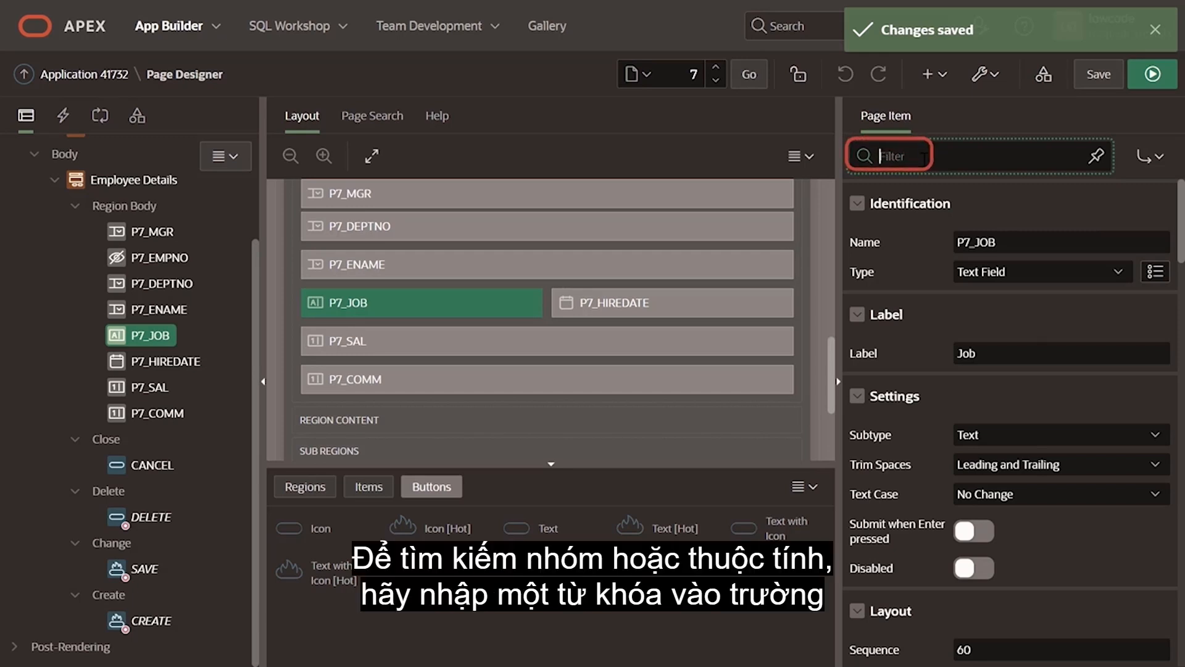
pyautogui.write('d')
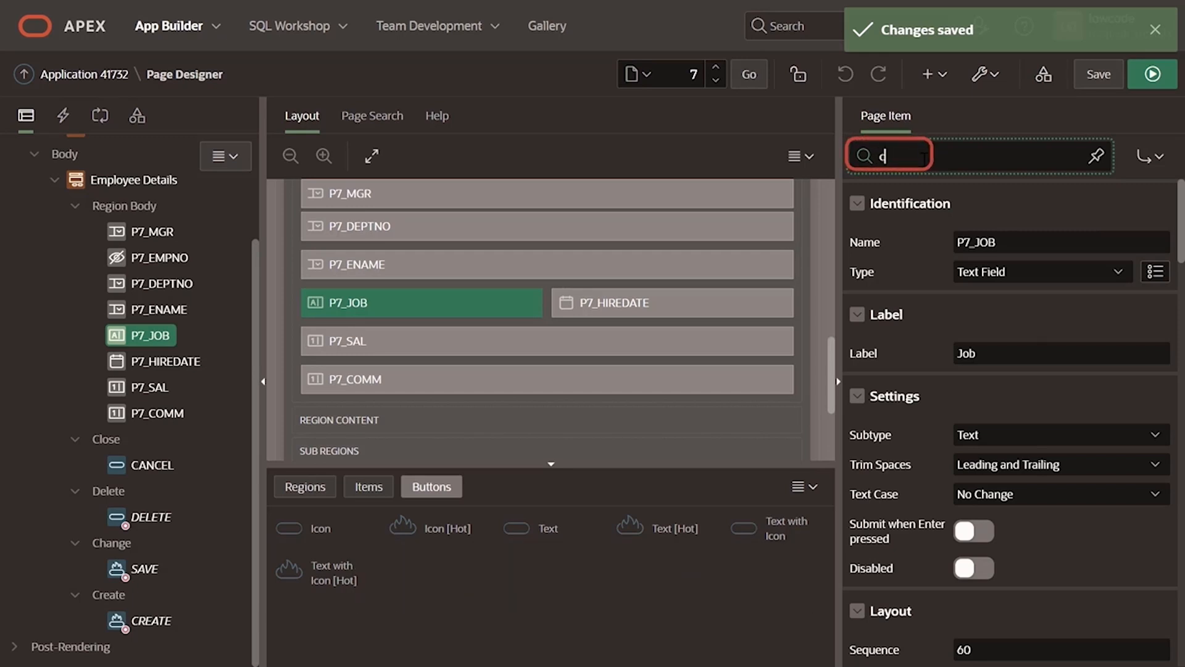
pyautogui.write('ss')
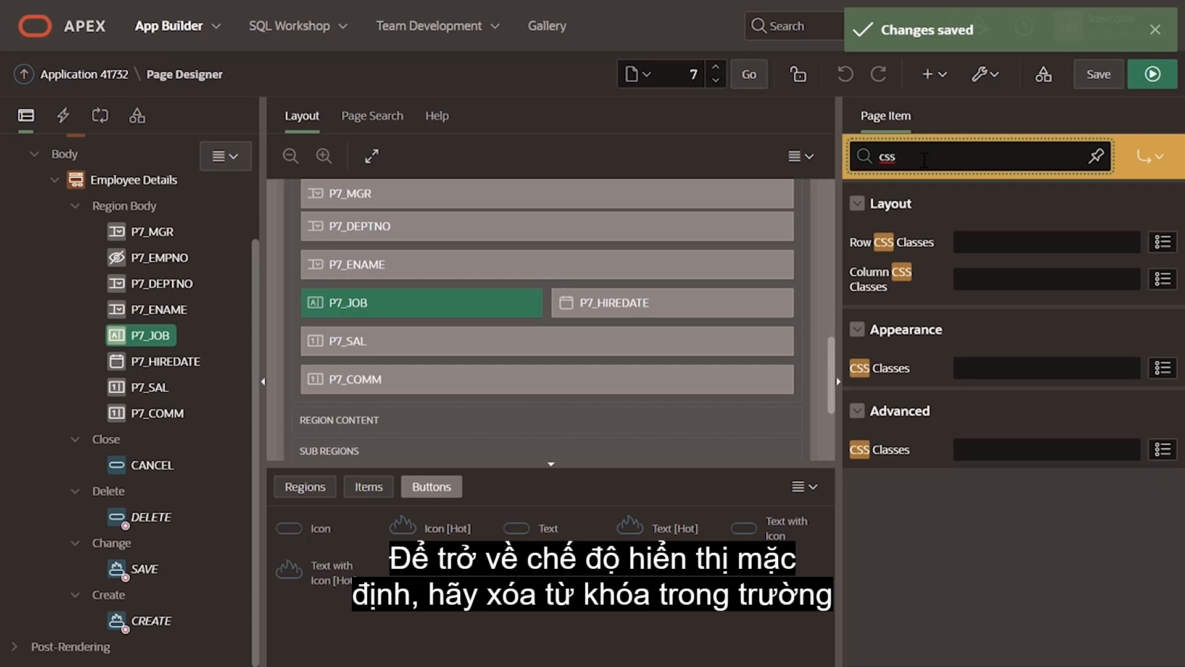
pyautogui.moveTo(966, 156); pyautogui.dragTo(867, 161)
pyautogui.press('BackSpace')
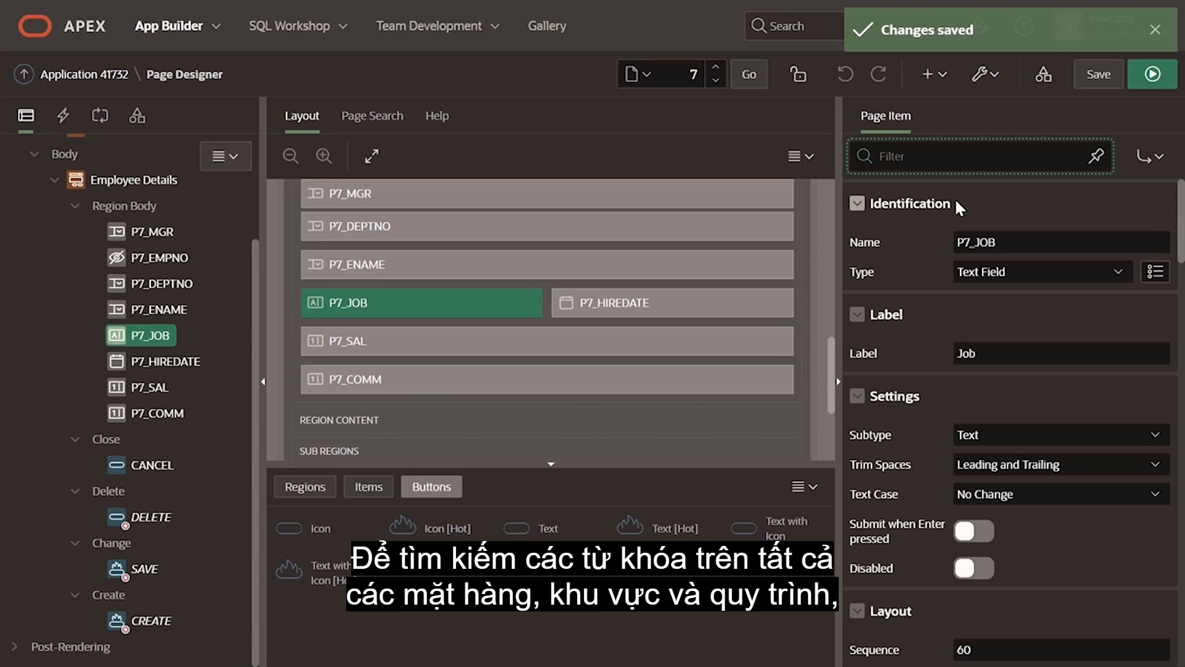
# Step: Filter the properties by css, pin the filter, and view it for several page items and the CANCEL button
pyautogui.write('css')
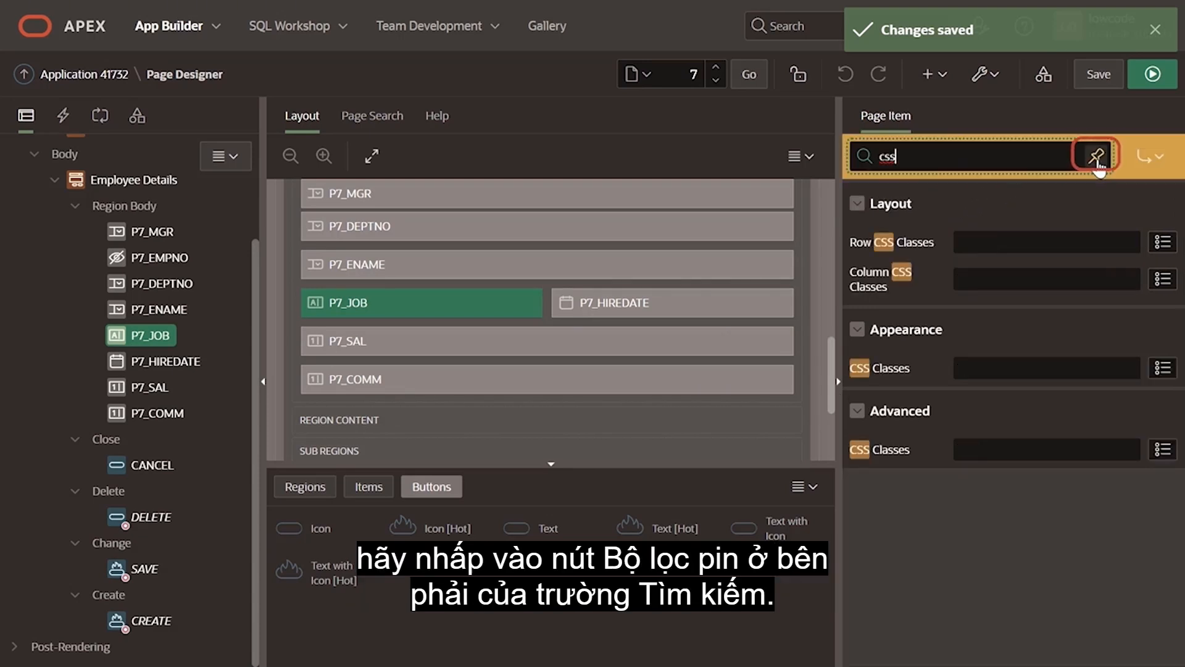
pyautogui.click(1096, 162)
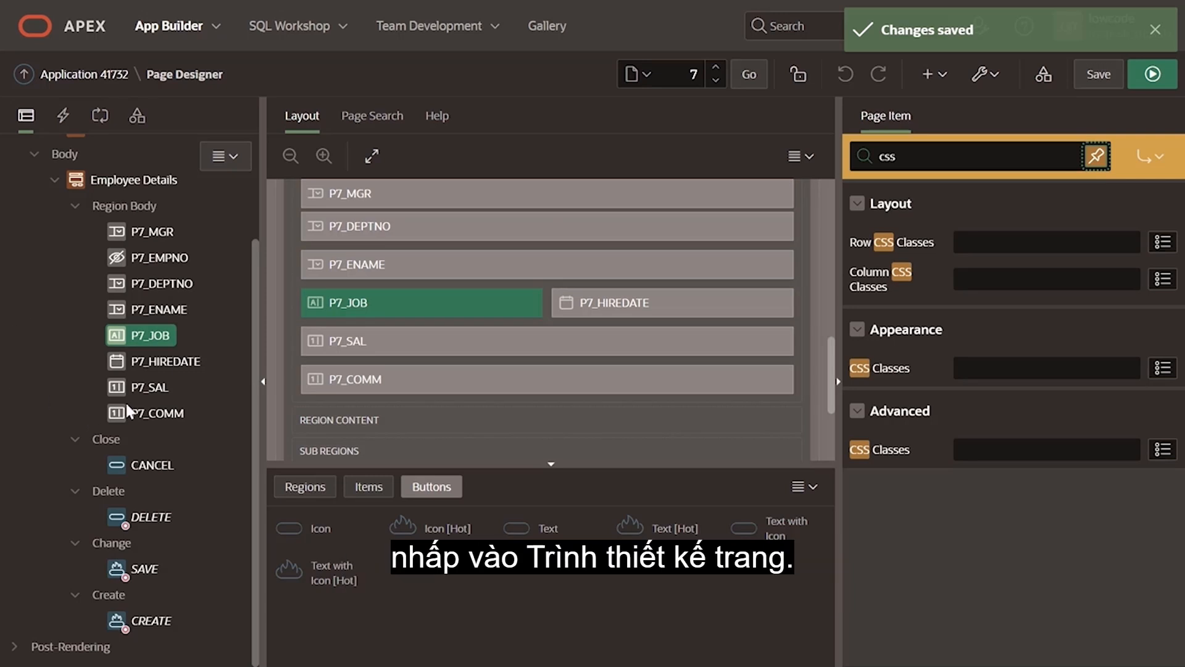
pyautogui.click(139, 389)
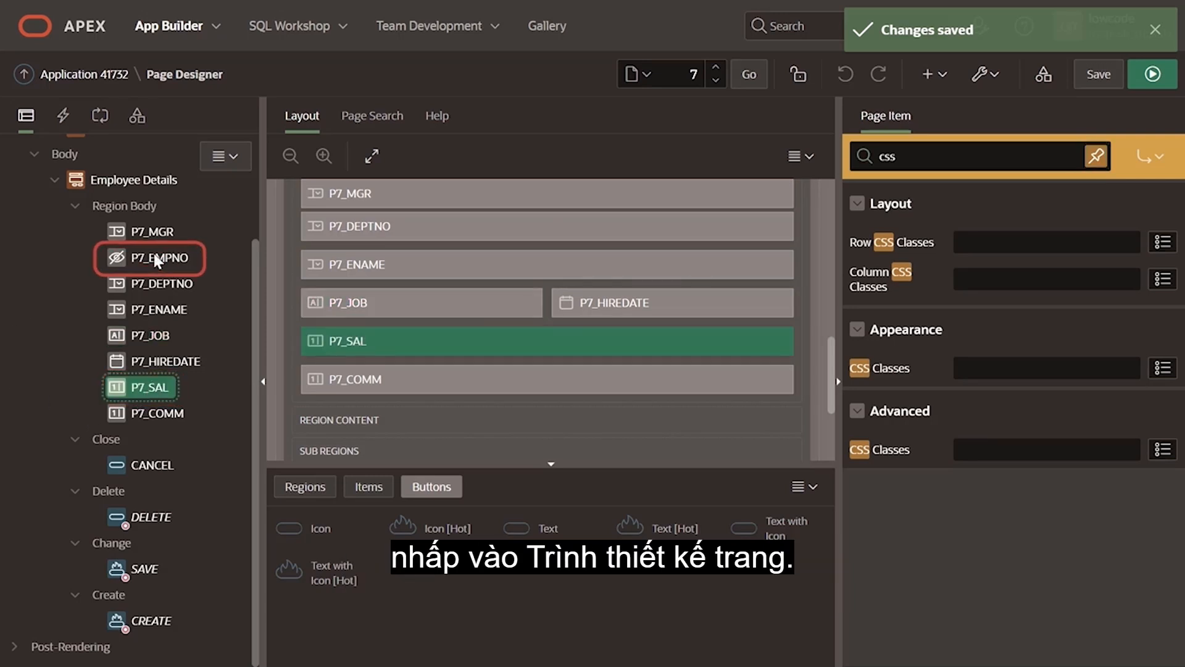
pyautogui.click(153, 259)
pyautogui.click(137, 407)
pyautogui.click(151, 230)
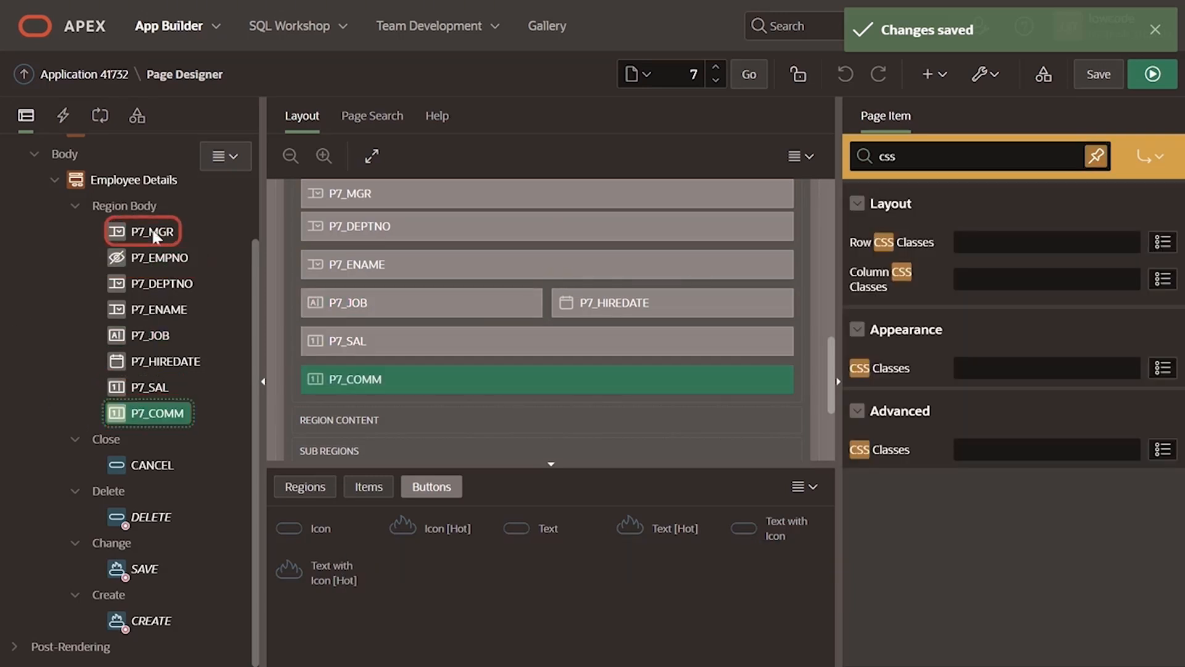
pyautogui.click(132, 463)
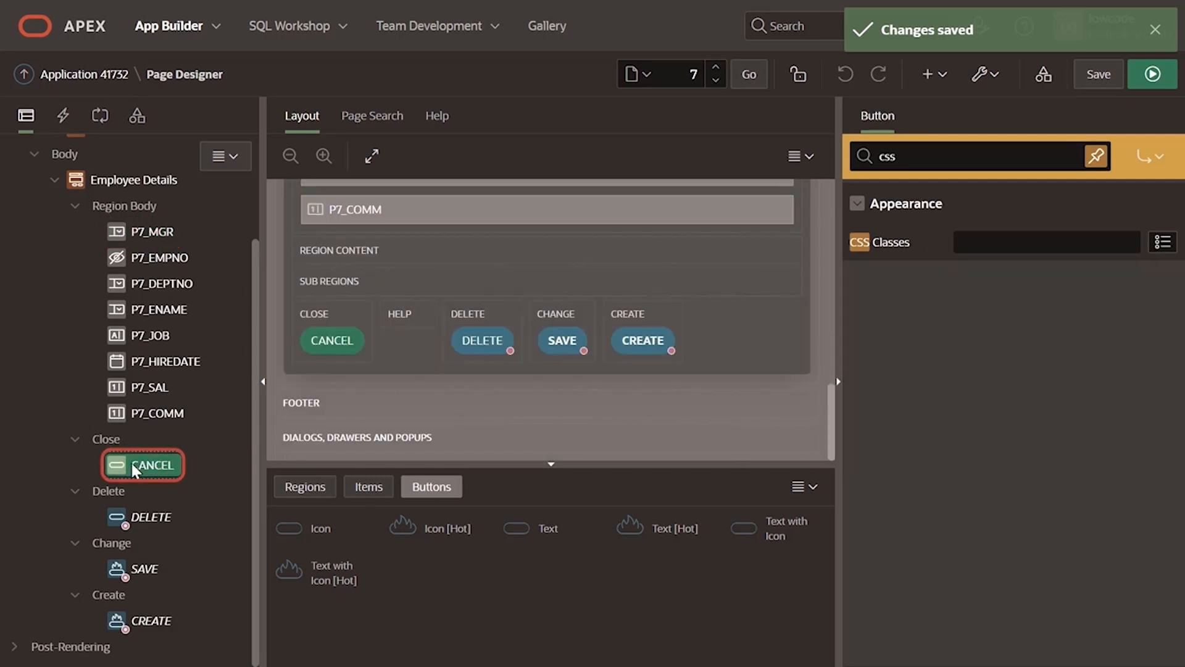
# Step: Unpin the property filter and remove its css keyword
pyautogui.click(1096, 158)
pyautogui.press('BackSpace')
pyautogui.press('BackSpace')
pyautogui.press('BackSpace')
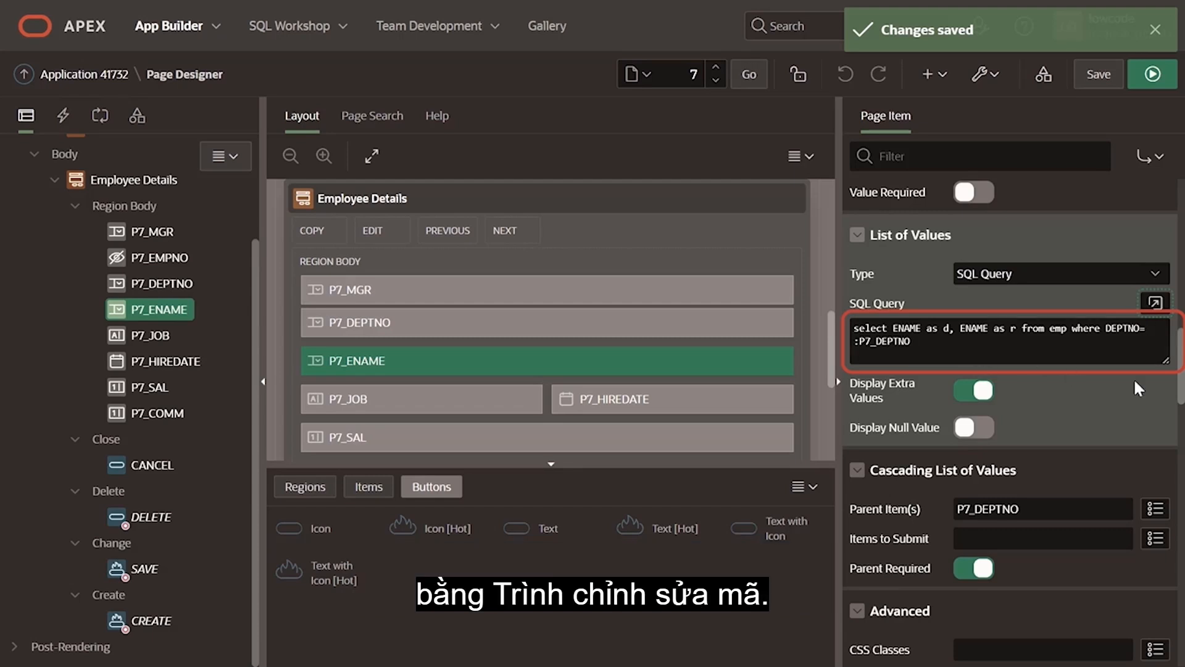
# Step: Open P7_ENAME's SQL query in the Code Editor and examine the editor's indentation, theme and display settings
pyautogui.click(1156, 303)
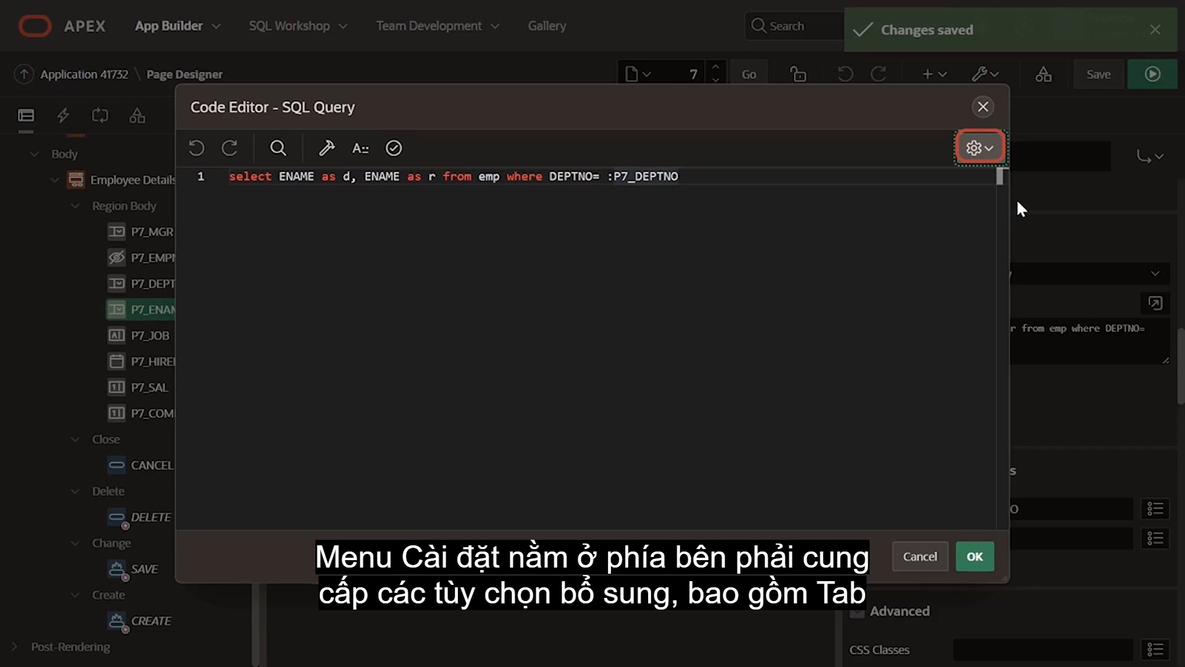
pyautogui.click(982, 154)
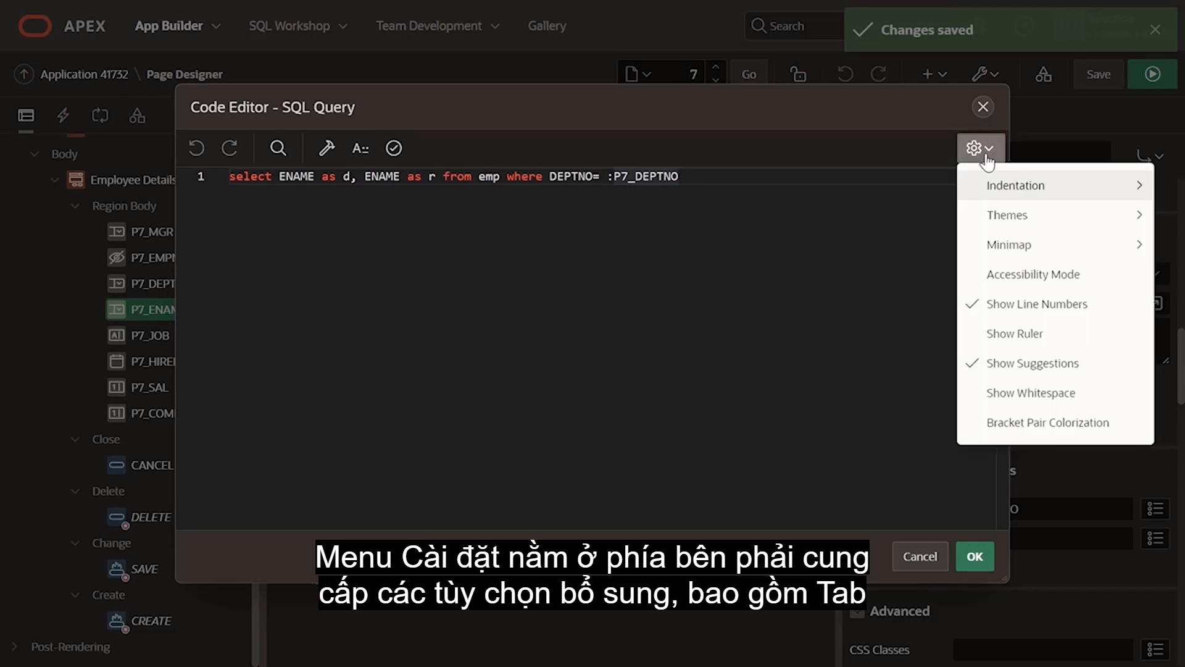
pyautogui.moveTo(1021, 195)
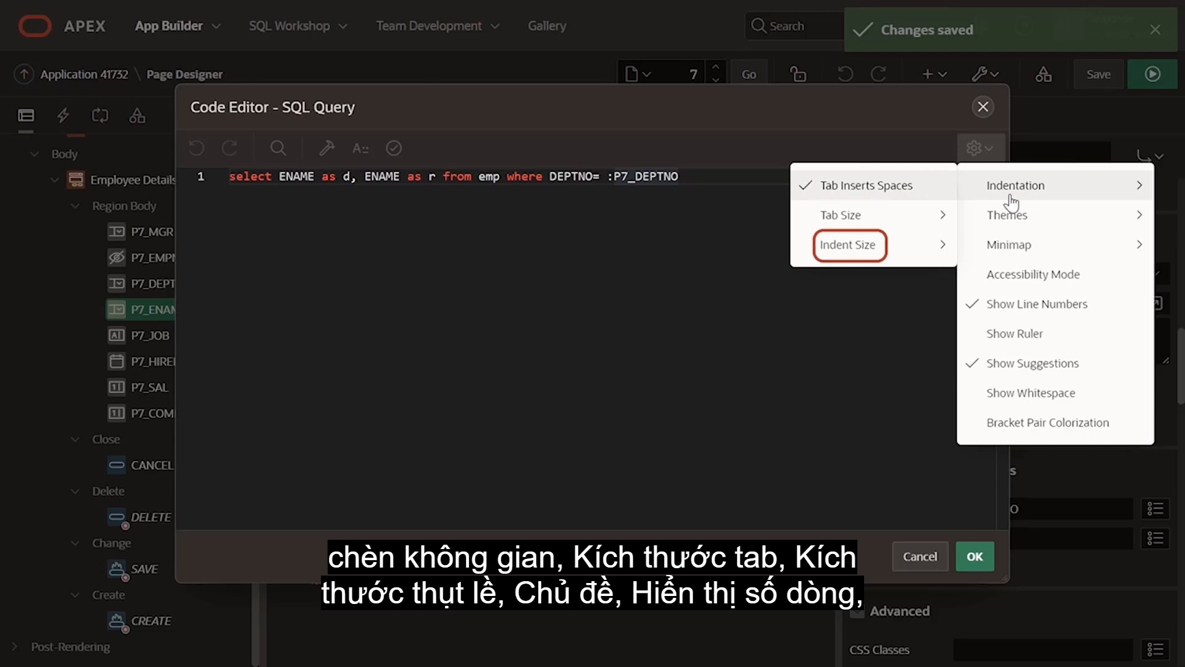
pyautogui.moveTo(1017, 217)
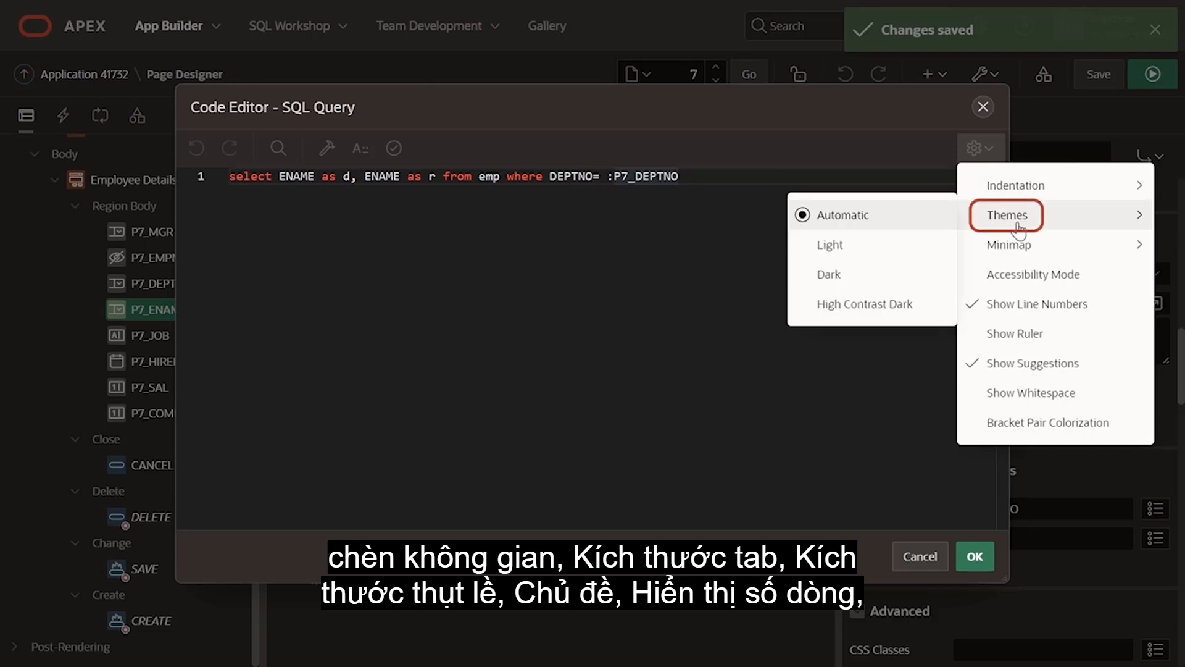
pyautogui.moveTo(1035, 251)
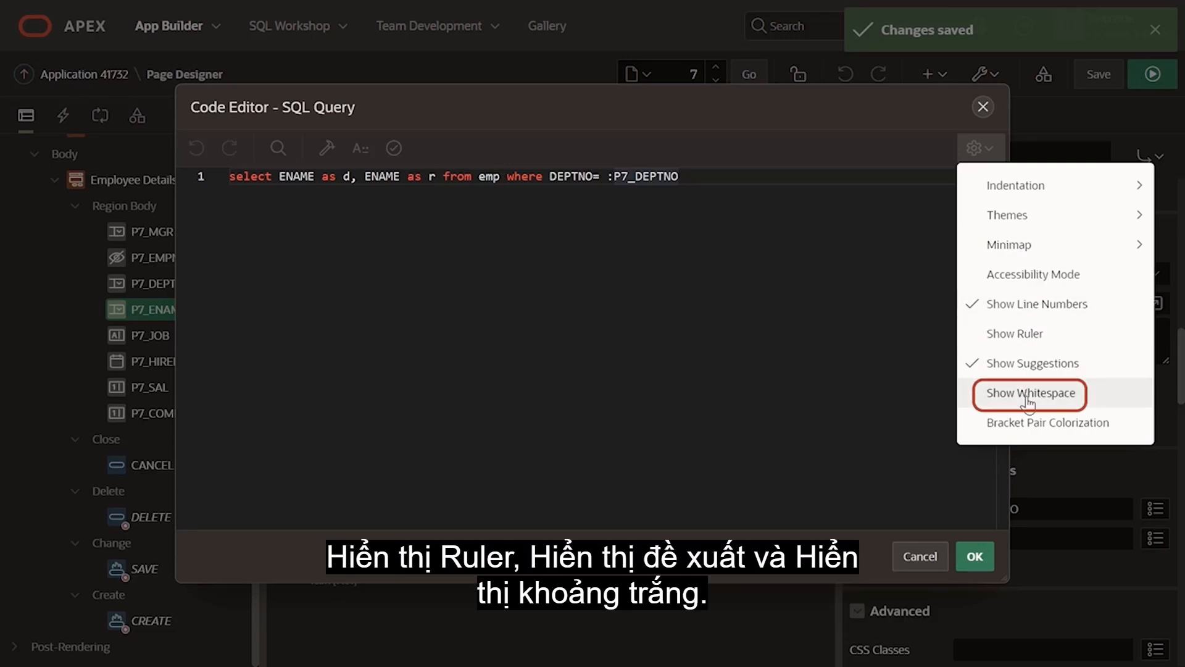
pyautogui.click(647, 456)
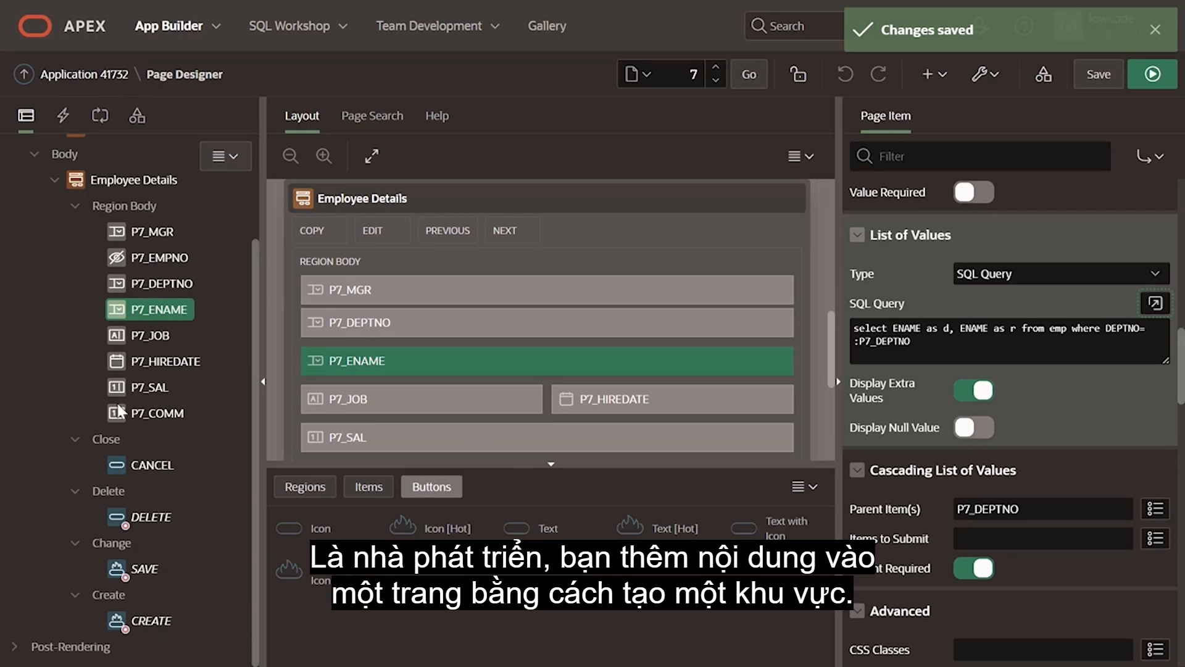
pyautogui.scroll(2, 138, 435)
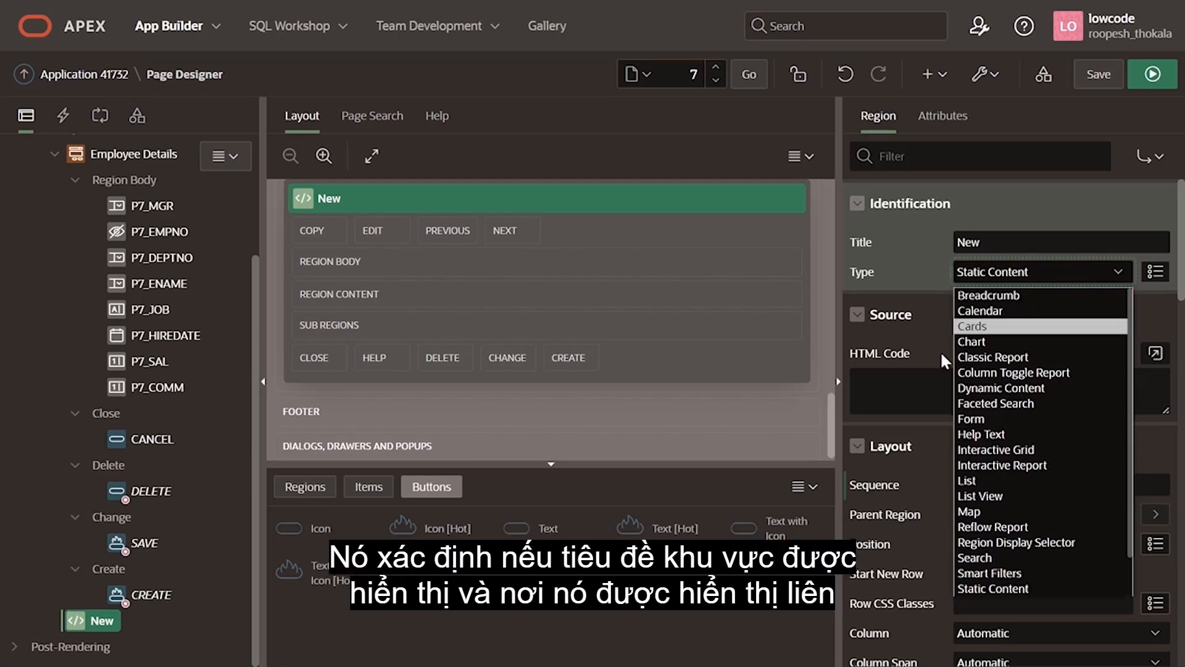
pyautogui.click(904, 254)
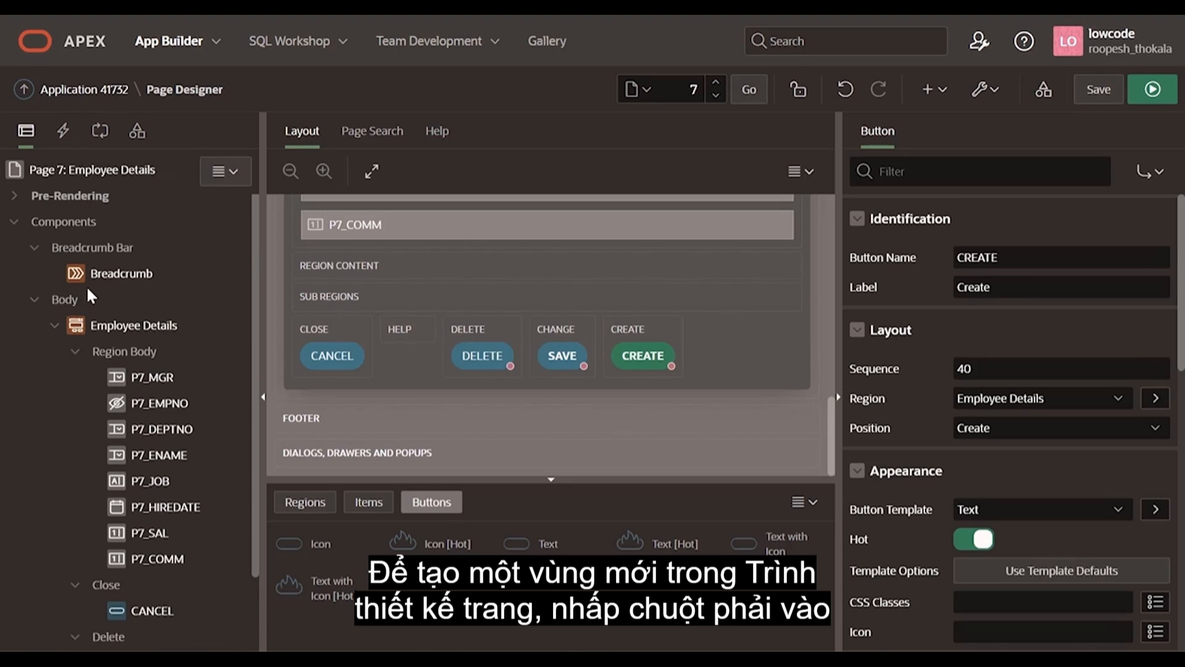
# Step: Create a region in the page Body, keeping the title New and the type Static Content
pyautogui.rightClick(63, 302)
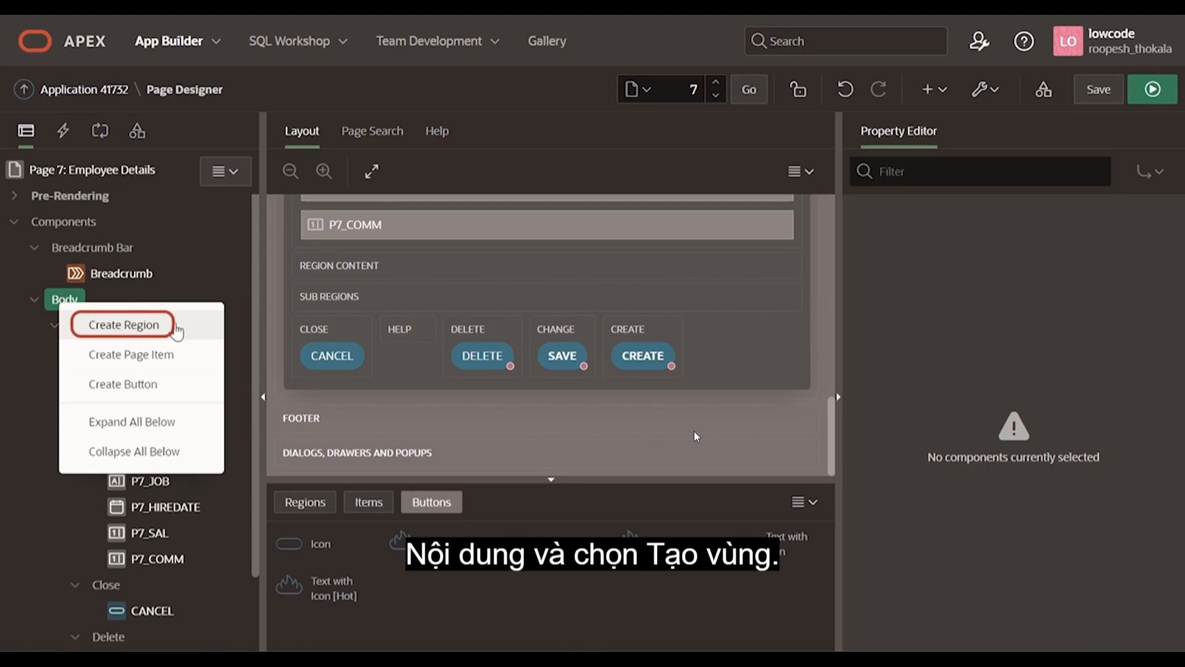
pyautogui.click(176, 326)
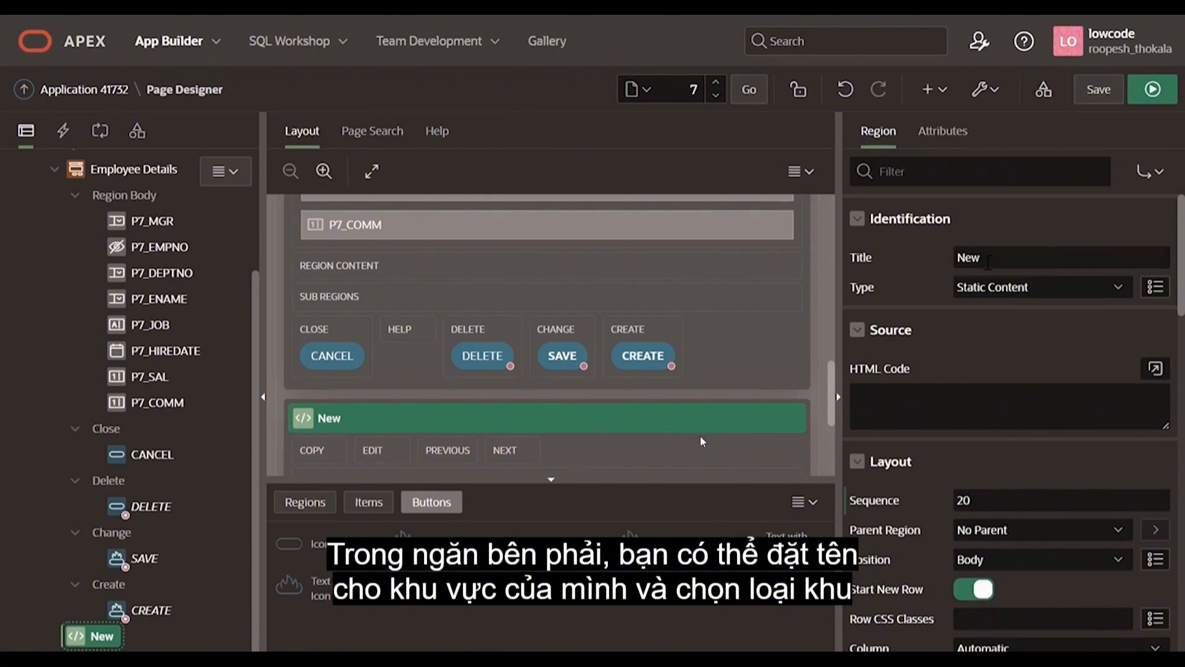
pyautogui.click(1000, 257)
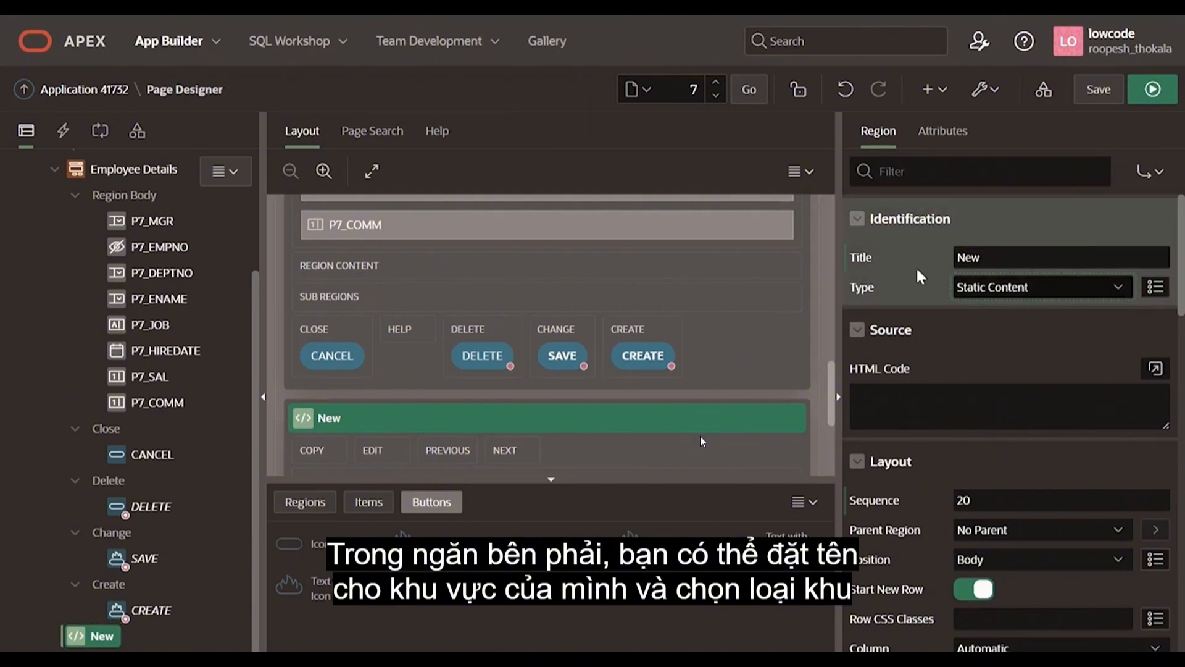
pyautogui.click(1040, 289)
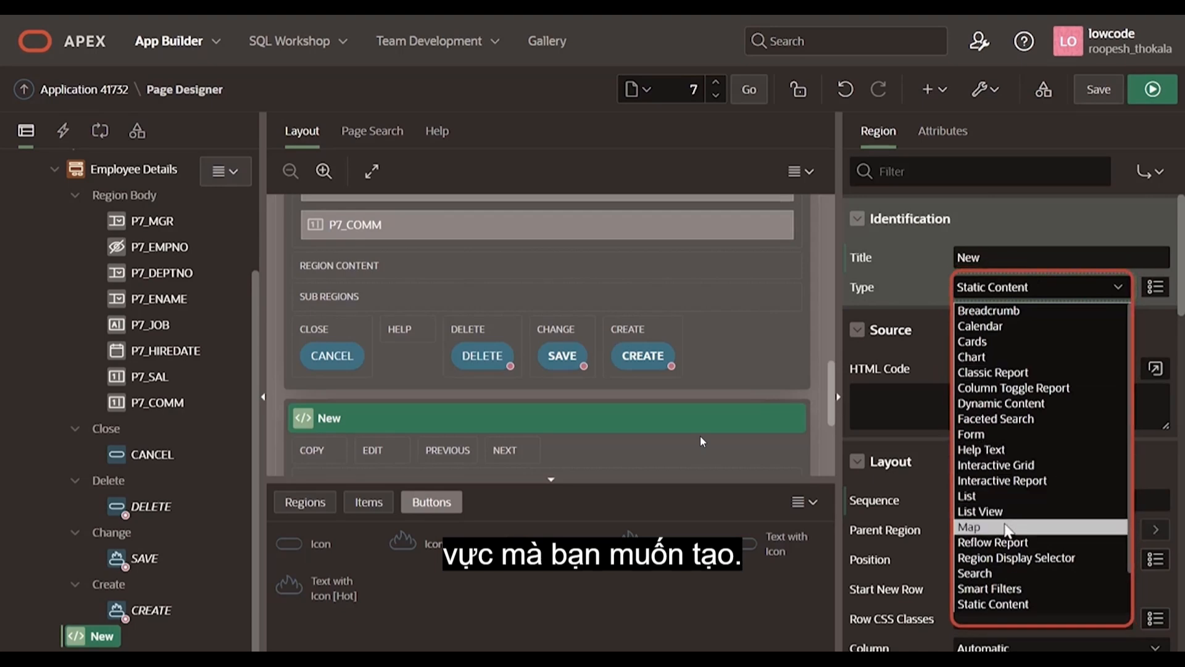
pyautogui.click(1011, 588)
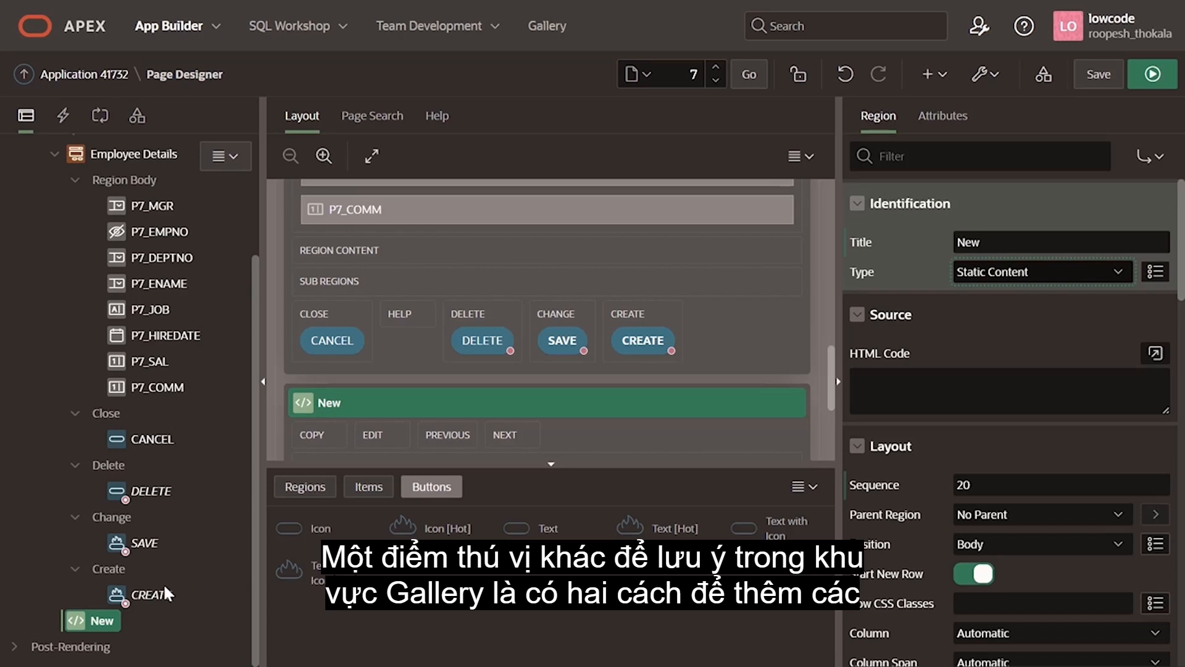
# Step: Try to place a Column Toggle Report region from the gallery into the Region Content of Employee Details
pyautogui.click(308, 498)
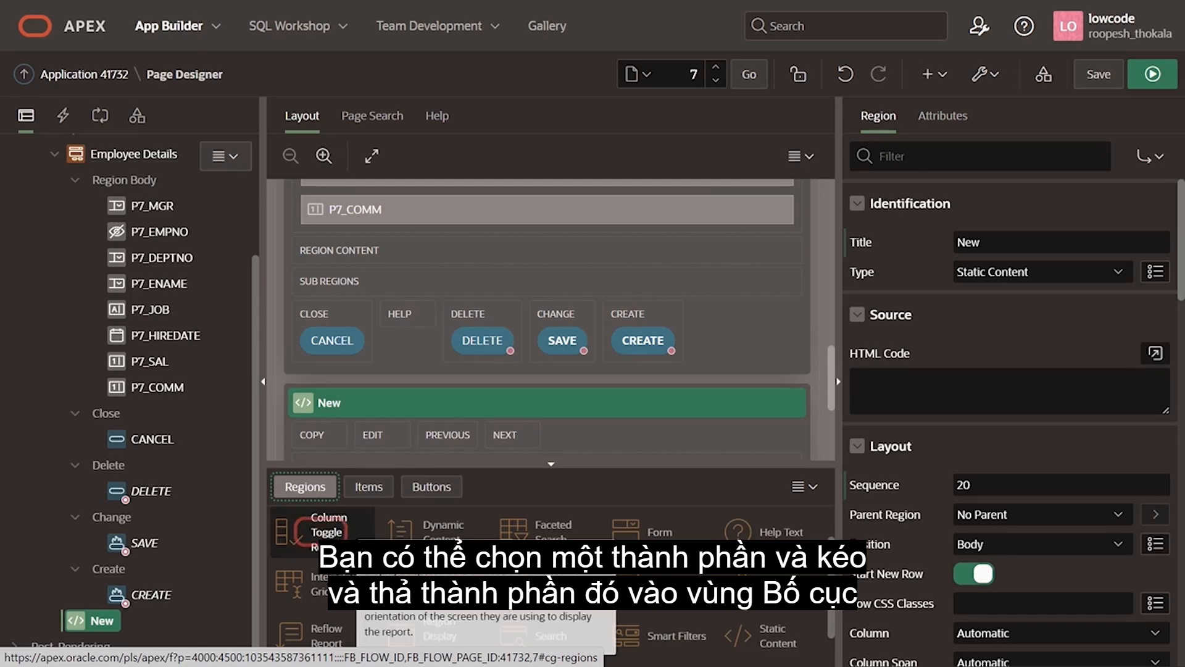
pyautogui.moveTo(320, 531); pyautogui.dragTo(388, 252)
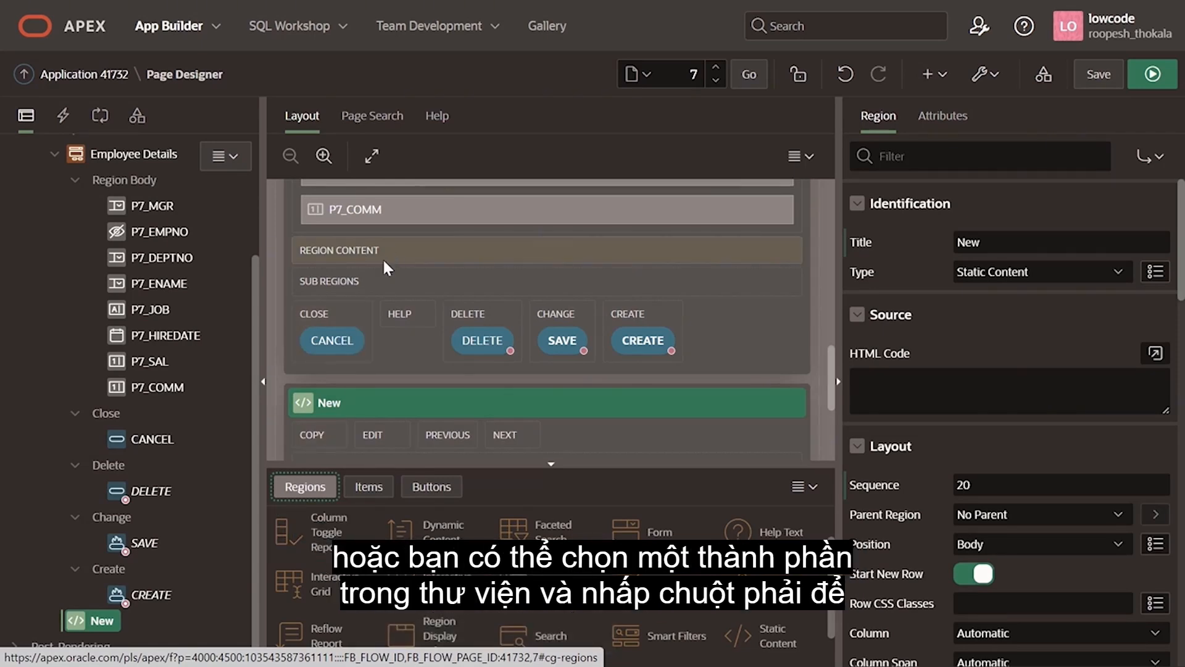
# Step: Add a Checkbox item from the gallery to the Region Body of the New region
pyautogui.click(371, 488)
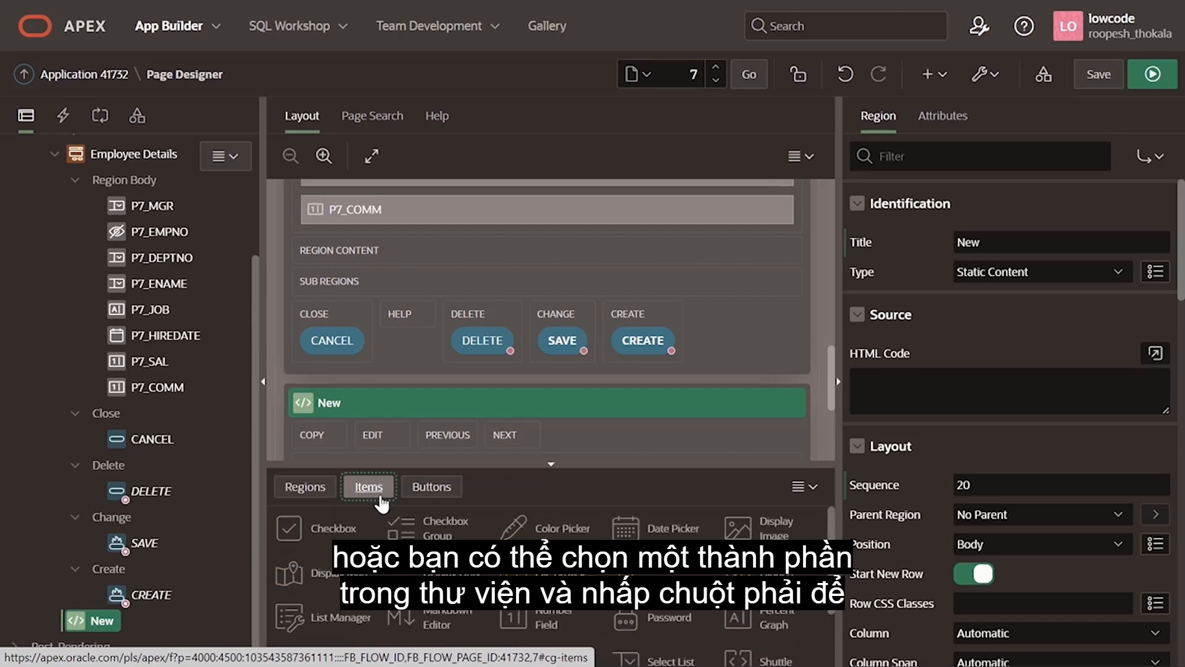
pyautogui.rightClick(324, 522)
pyautogui.moveTo(451, 557)
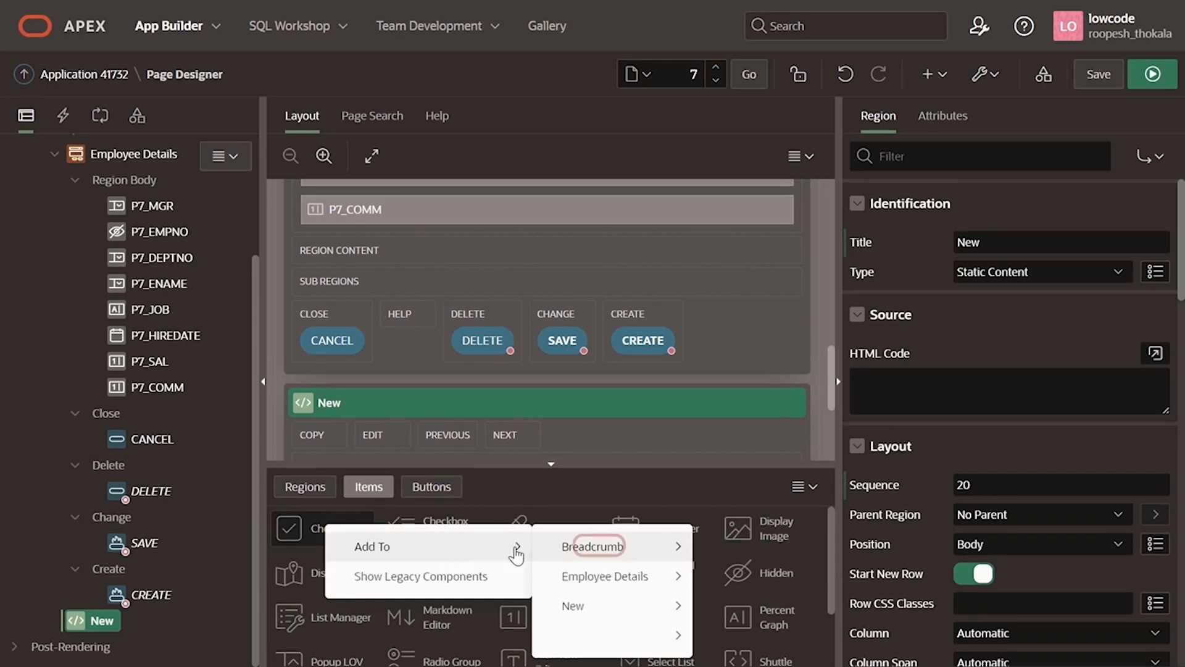
pyautogui.moveTo(639, 586)
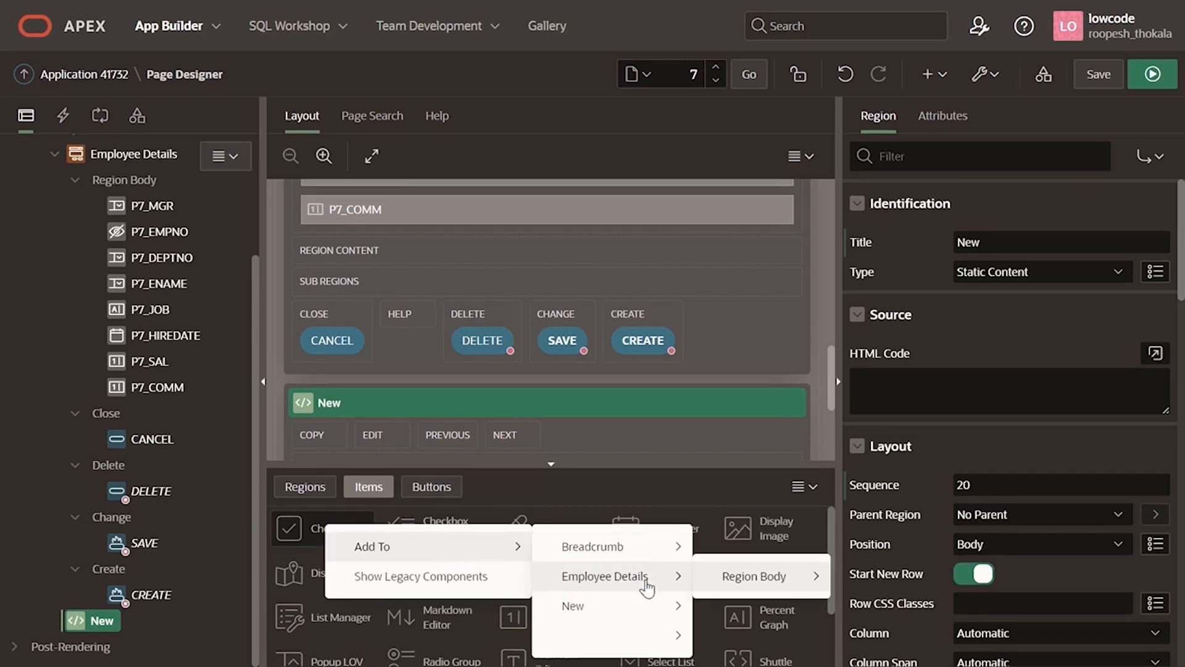
pyautogui.click(754, 576)
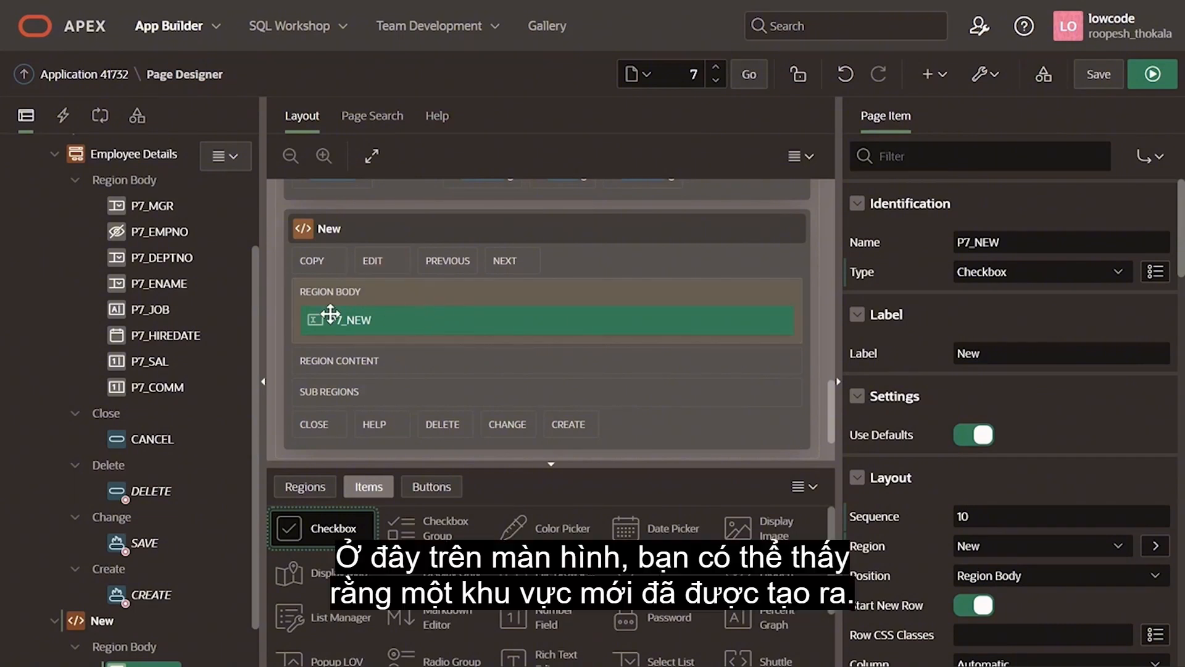
pyautogui.scroll(-1, 444, 349)
pyautogui.scroll(1, 444, 348)
pyautogui.scroll(1, 448, 355)
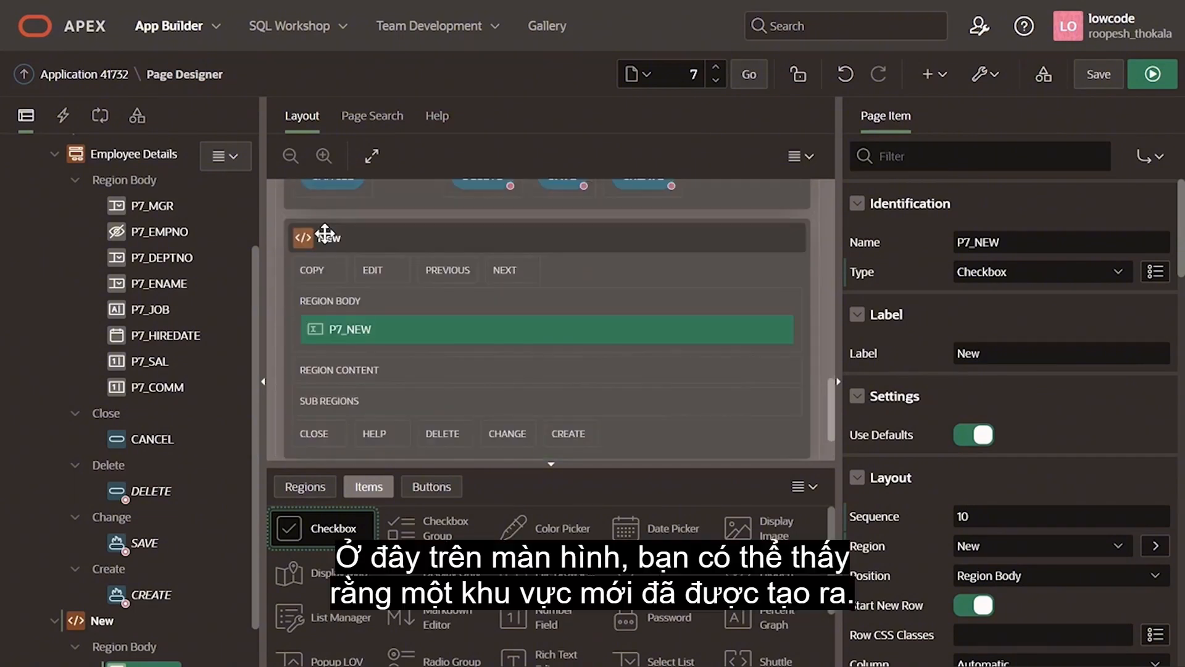